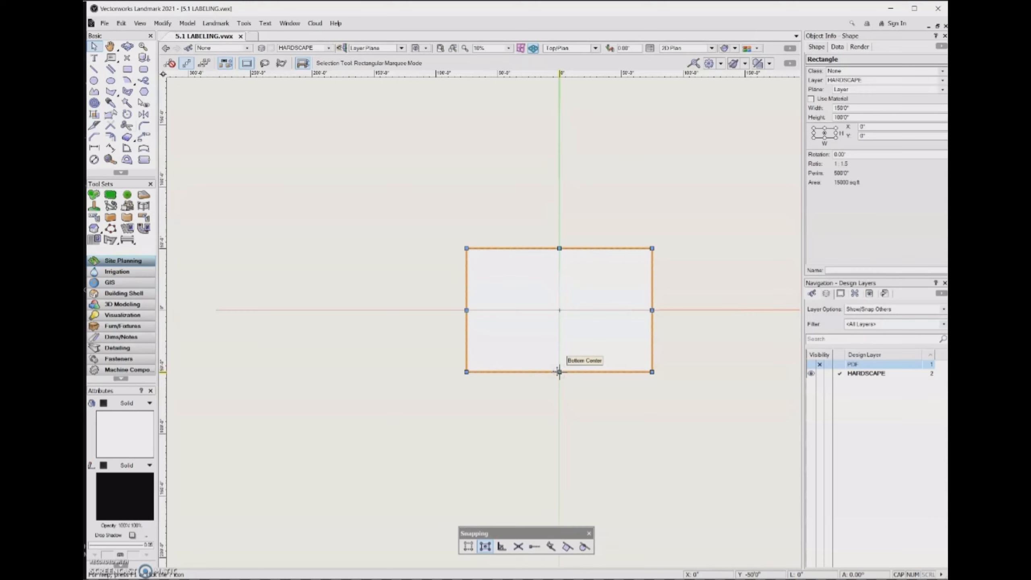
{"action": "left_click", "coordinate": [858, 98]}
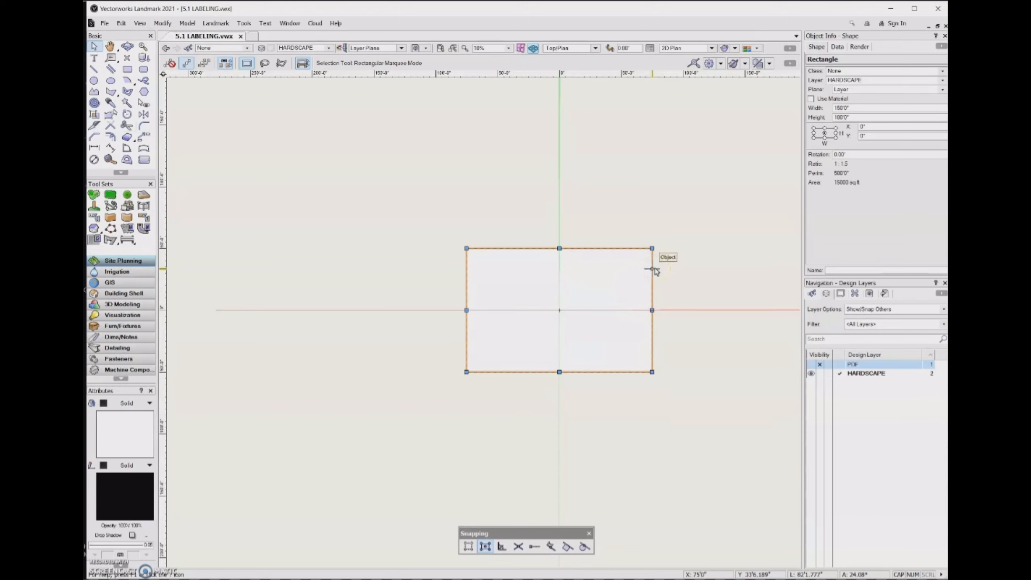
{"action": "mouse_move", "coordinate": [655, 269]}
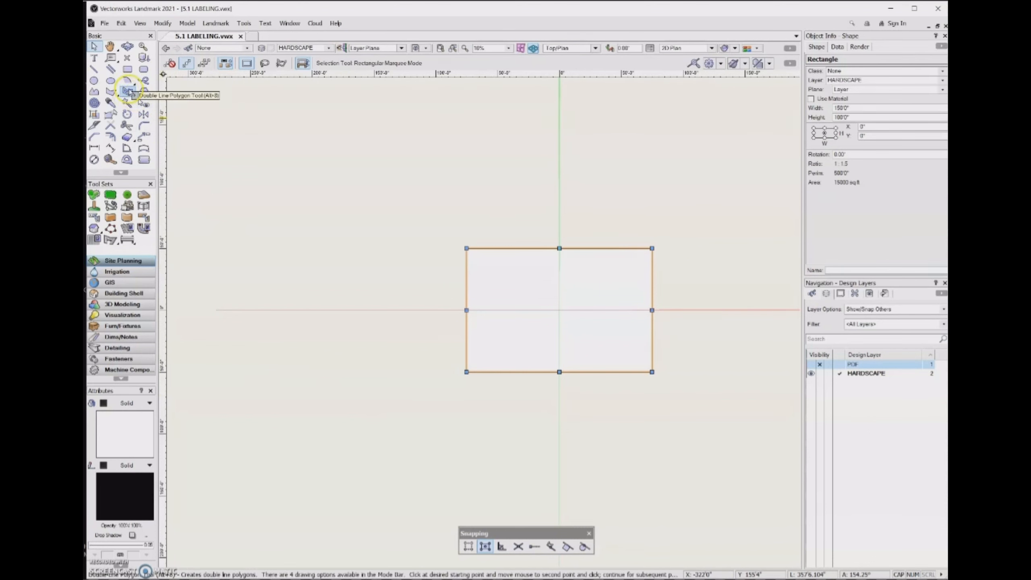
Step: Draw a winding tangent-arc polyline about 150' wide and 87' high across the rectangle, from its left edge to its right edge
{"action": "left_click", "coordinate": [94, 93]}
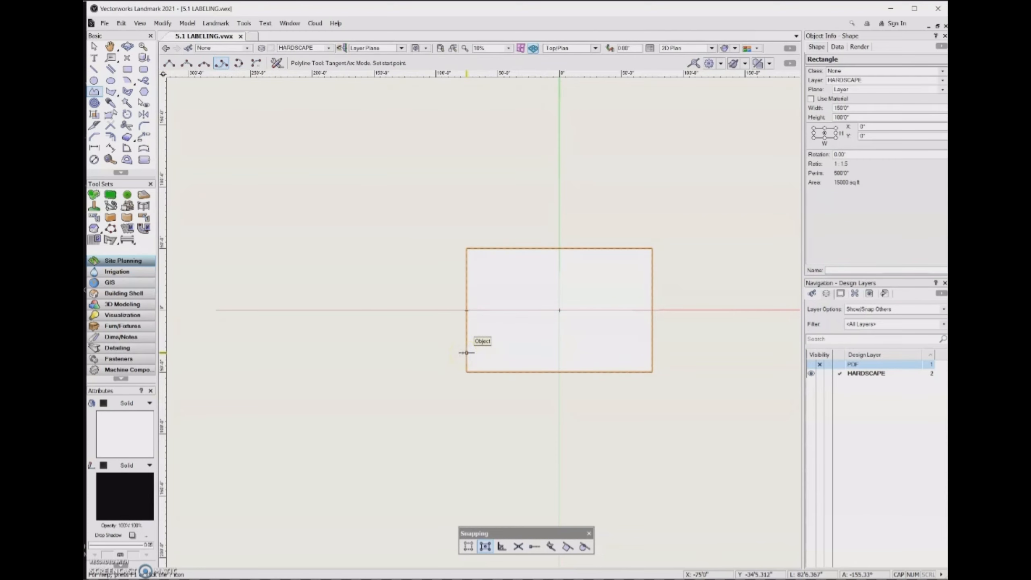
{"action": "scroll", "coordinate": [467, 352], "scroll_direction": "up", "scroll_amount": 3}
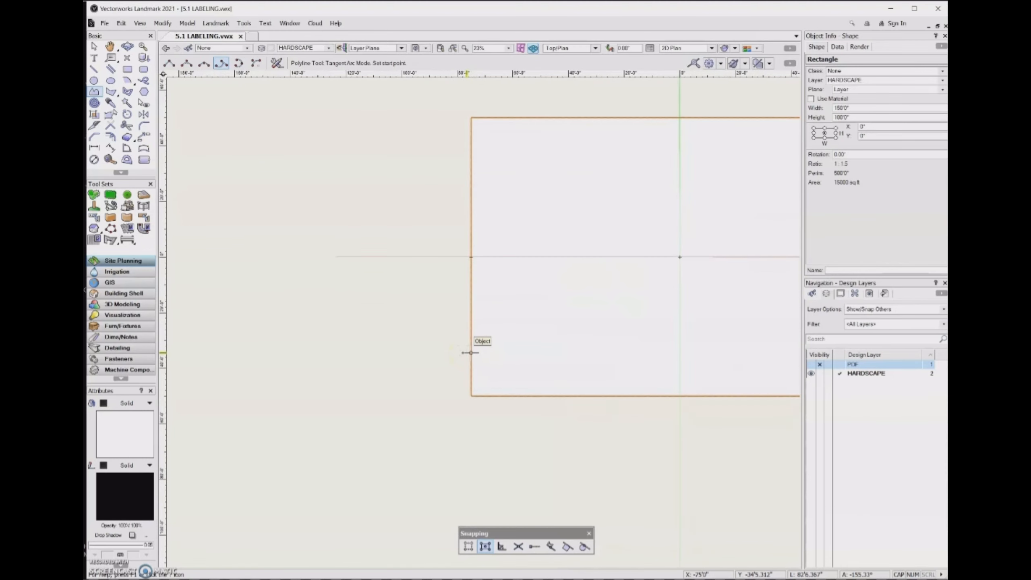
{"action": "scroll", "coordinate": [466, 352], "scroll_direction": "down", "scroll_amount": 1}
{"action": "left_click", "coordinate": [465, 353]}
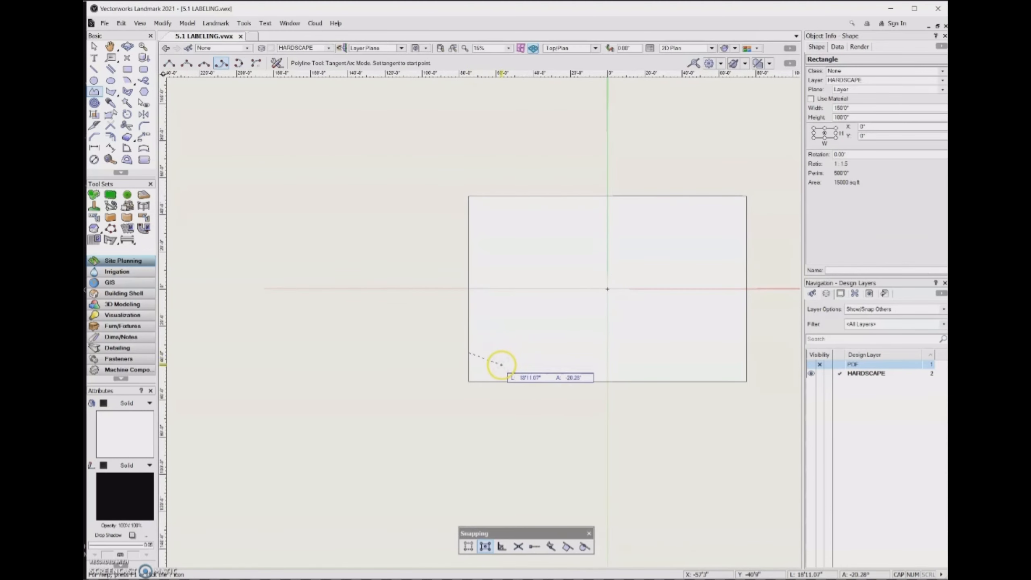
{"action": "left_click", "coordinate": [502, 365]}
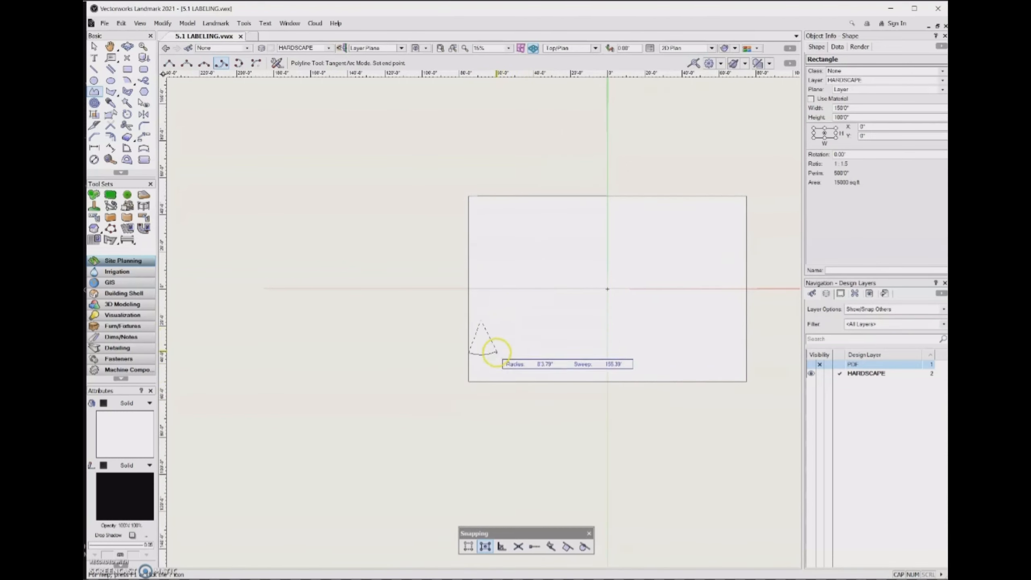
{"action": "left_click", "coordinate": [510, 361]}
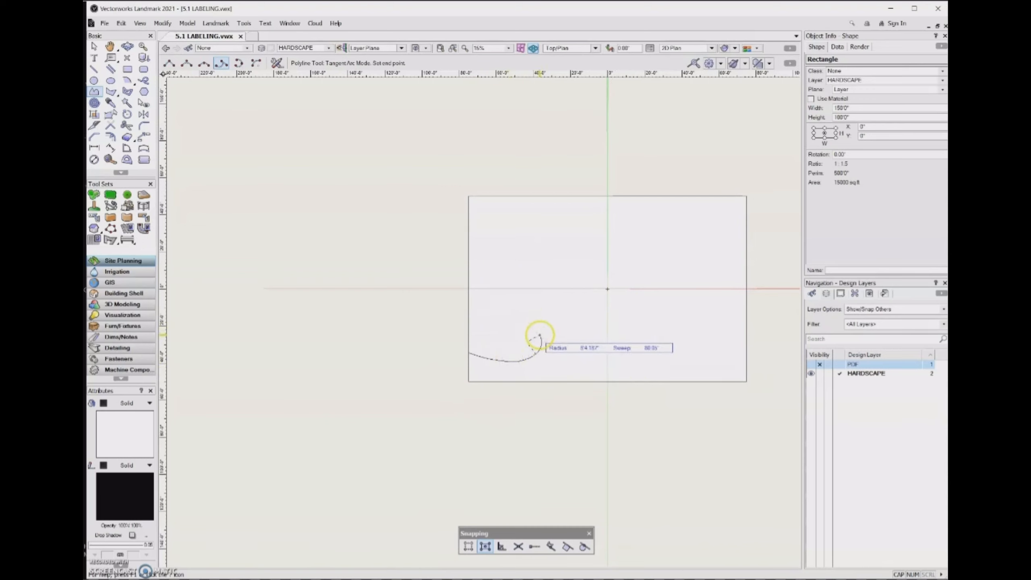
{"action": "left_click", "coordinate": [522, 297]}
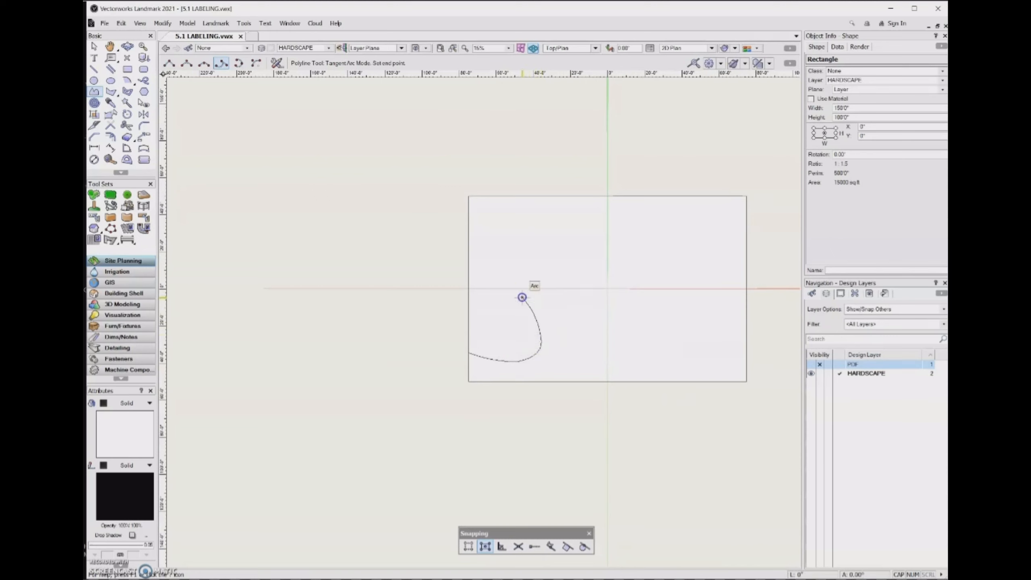
{"action": "left_click", "coordinate": [495, 244]}
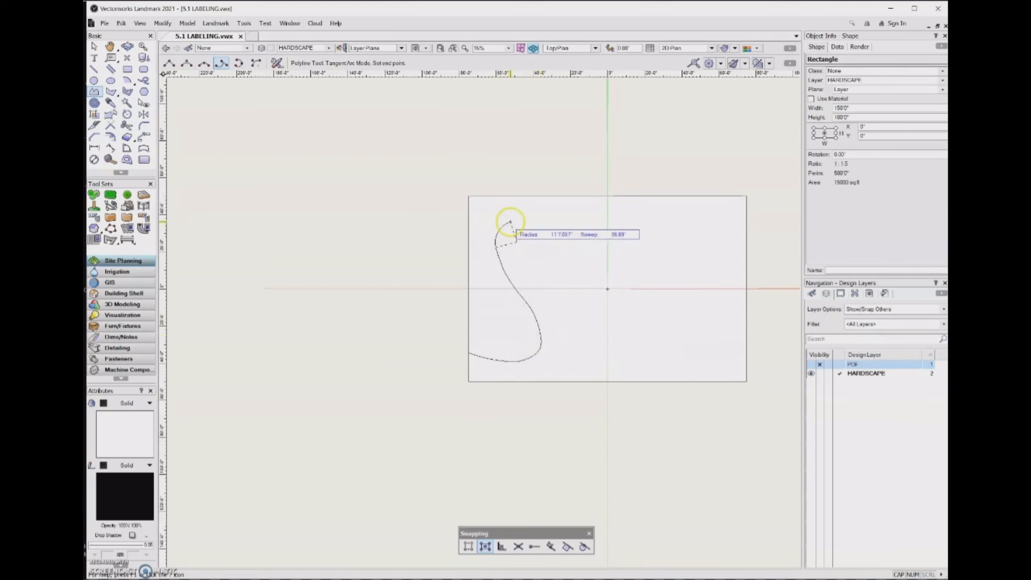
{"action": "left_click", "coordinate": [504, 212]}
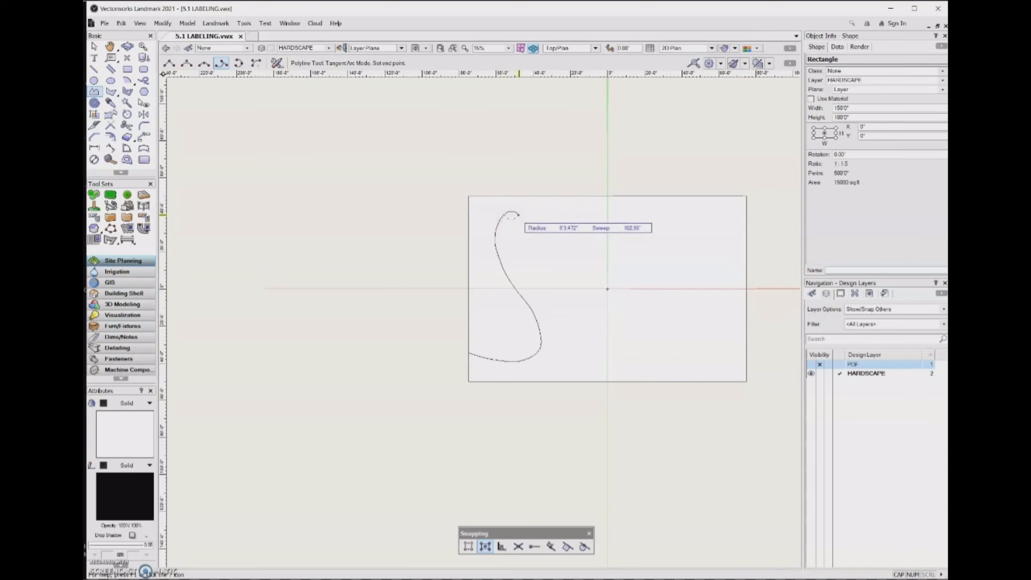
{"action": "left_click", "coordinate": [538, 204]}
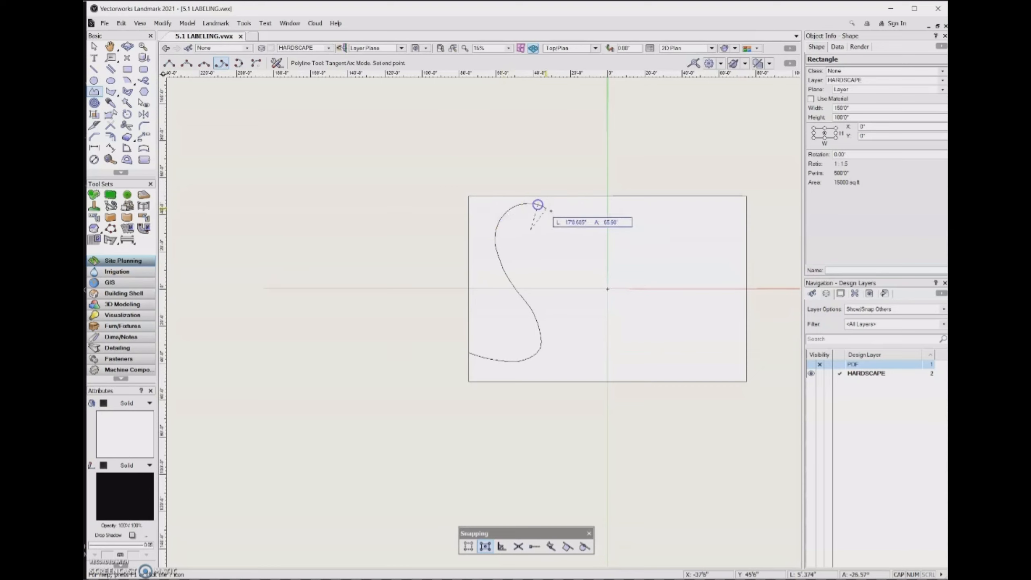
{"action": "left_click", "coordinate": [562, 232]}
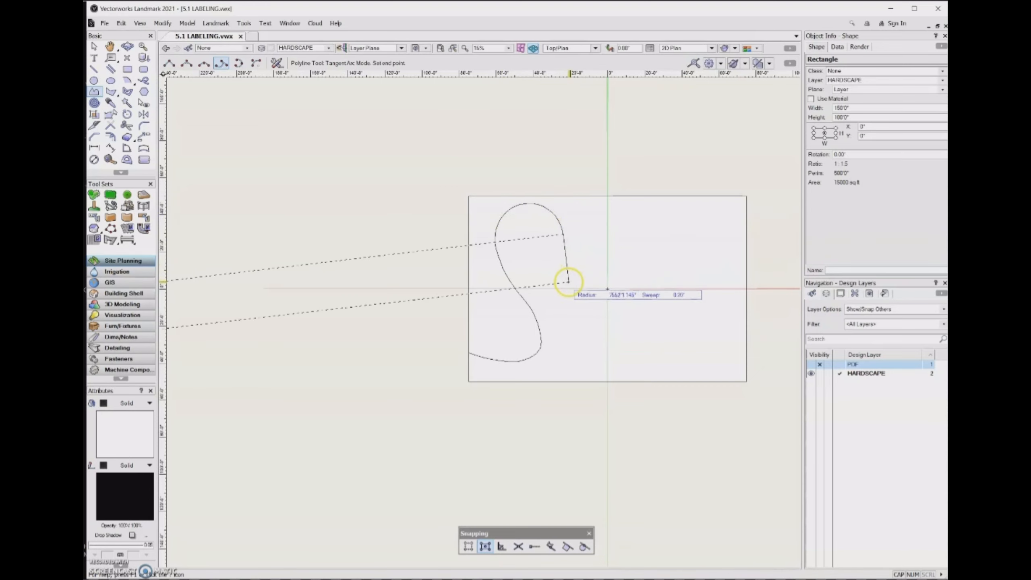
{"action": "left_click", "coordinate": [576, 331]}
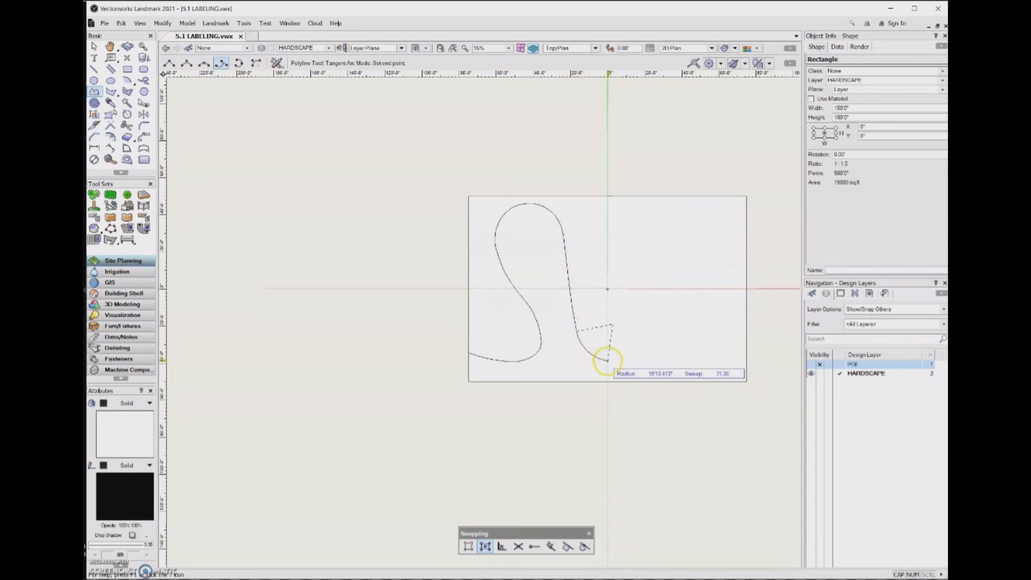
{"action": "left_click", "coordinate": [635, 352]}
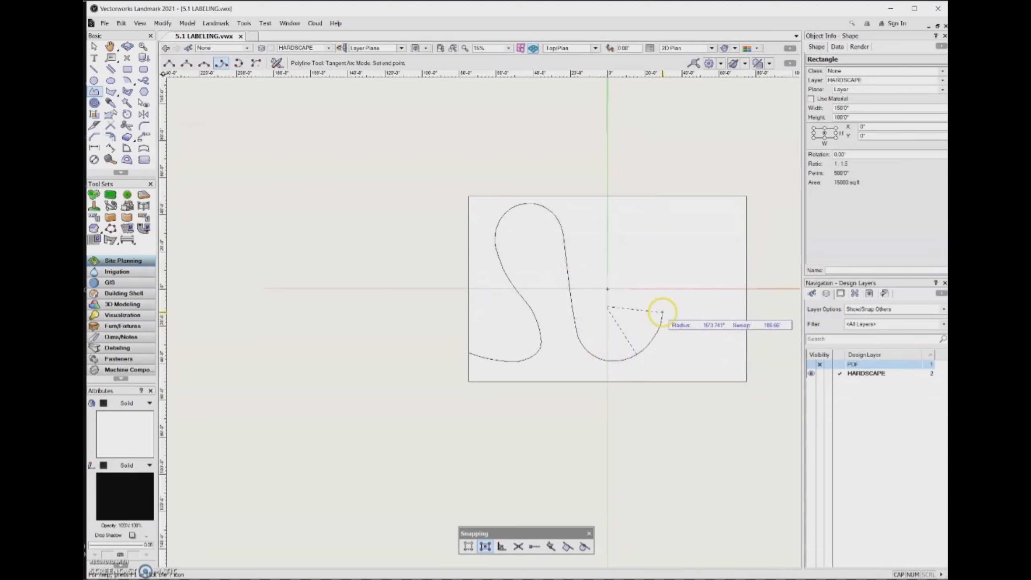
{"action": "left_click", "coordinate": [637, 283]}
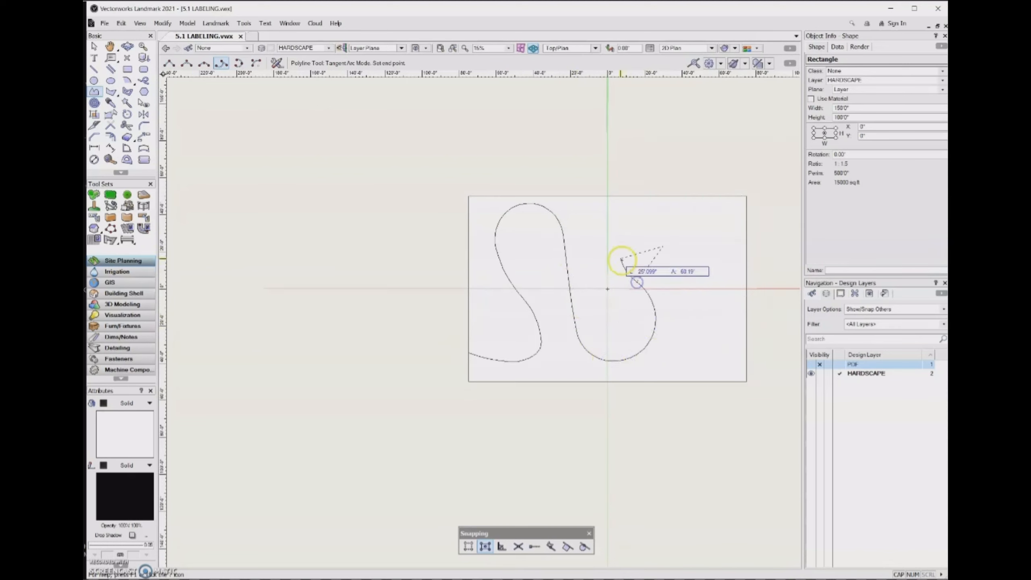
{"action": "left_click", "coordinate": [603, 237]}
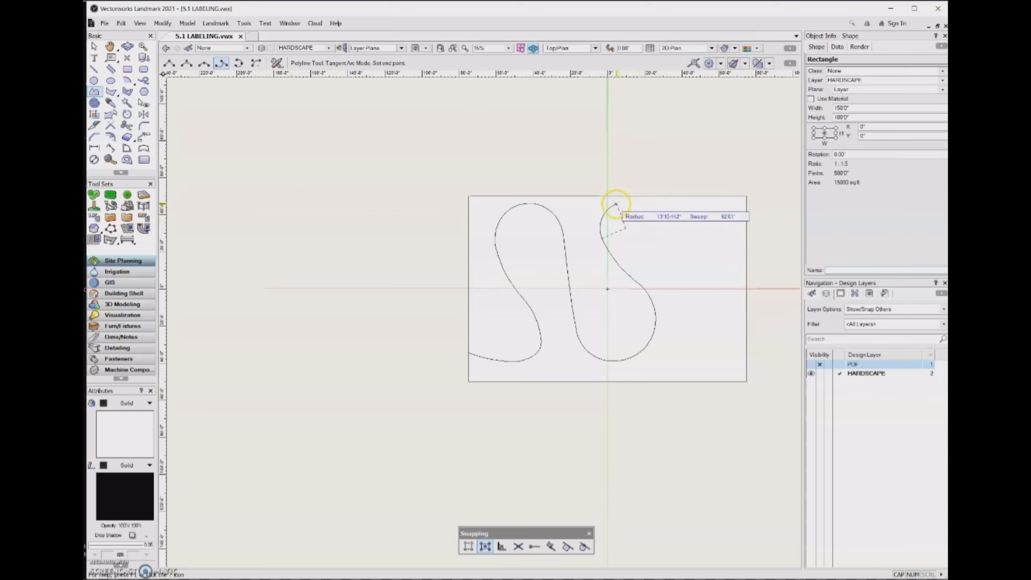
{"action": "left_click", "coordinate": [616, 204]}
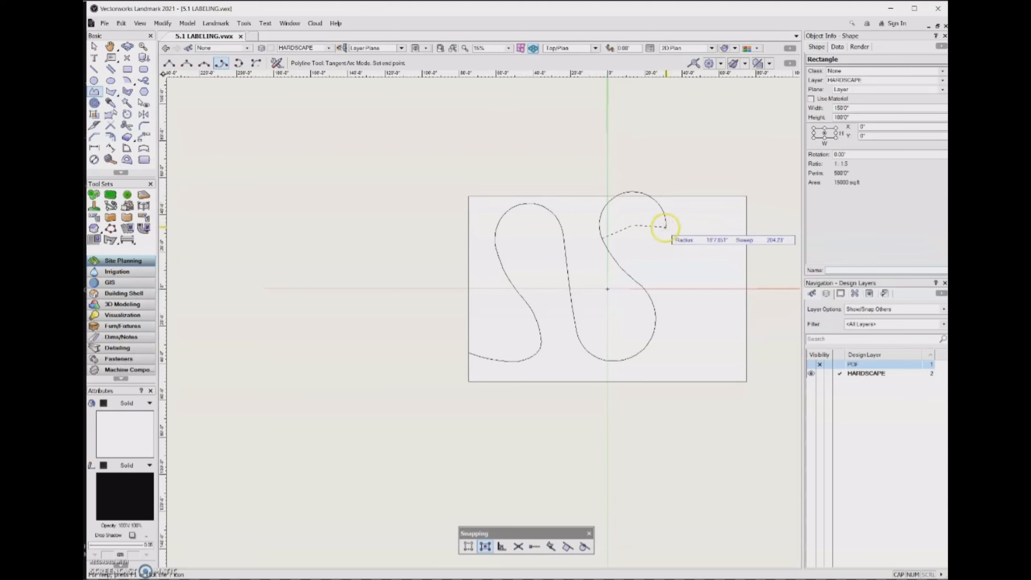
{"action": "left_click", "coordinate": [599, 218]}
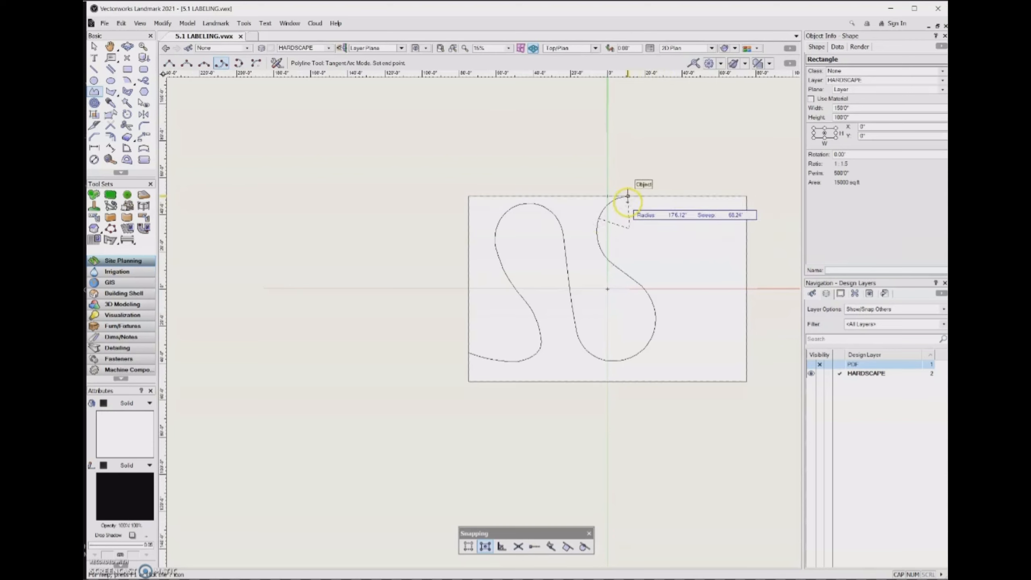
{"action": "left_click", "coordinate": [612, 204]}
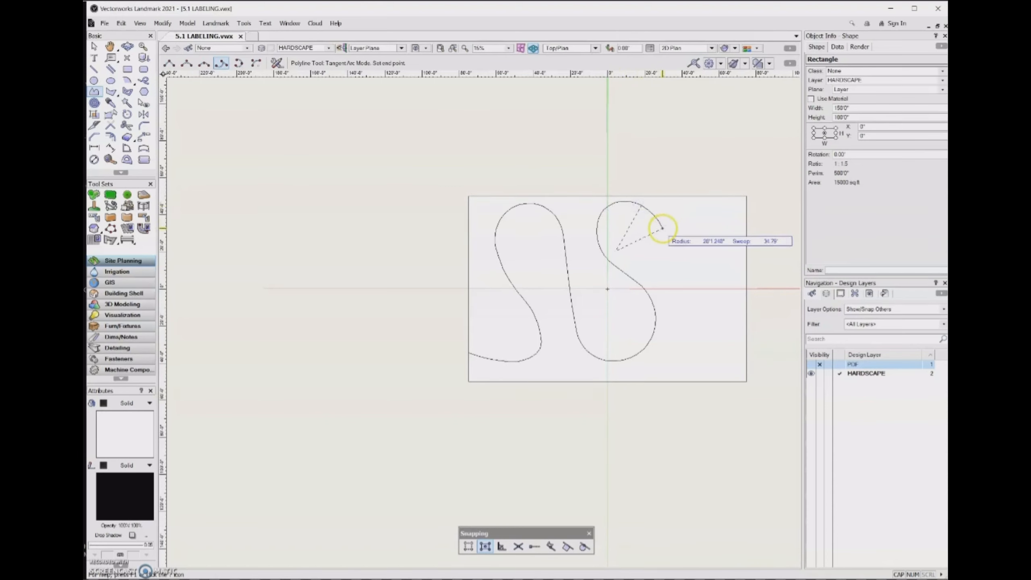
{"action": "left_click", "coordinate": [663, 229]}
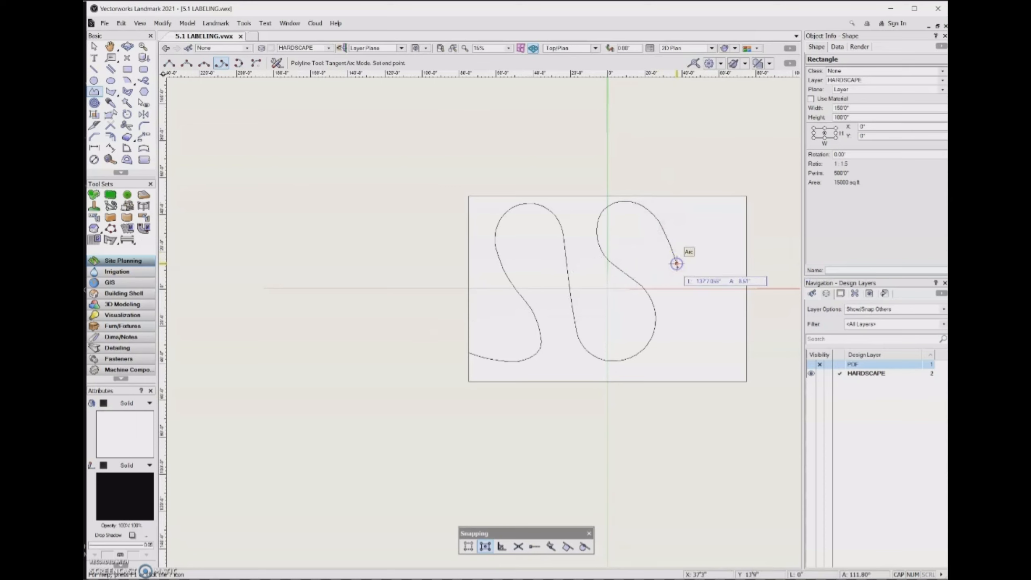
{"action": "left_click", "coordinate": [696, 288]}
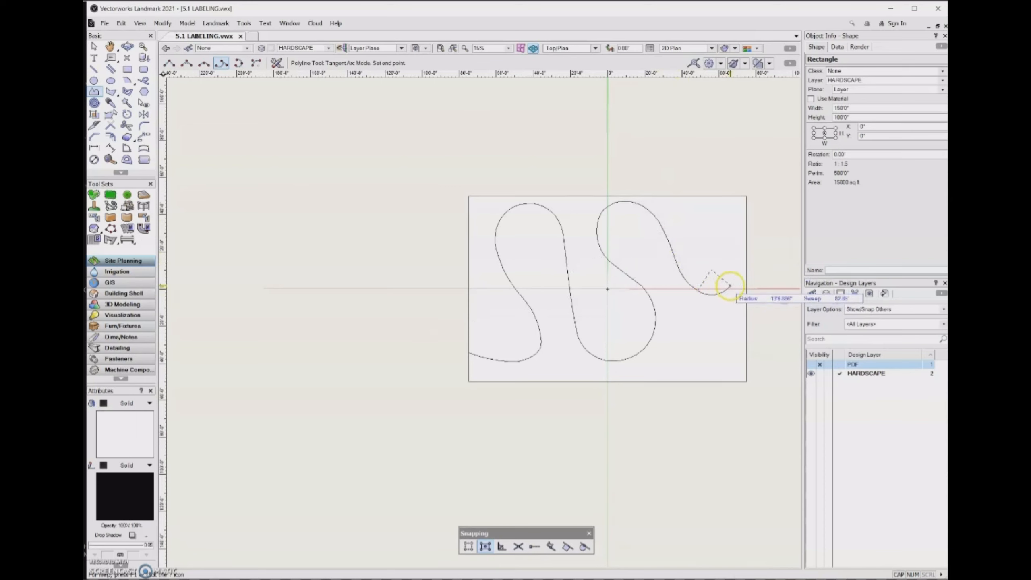
{"action": "left_click", "coordinate": [737, 280]}
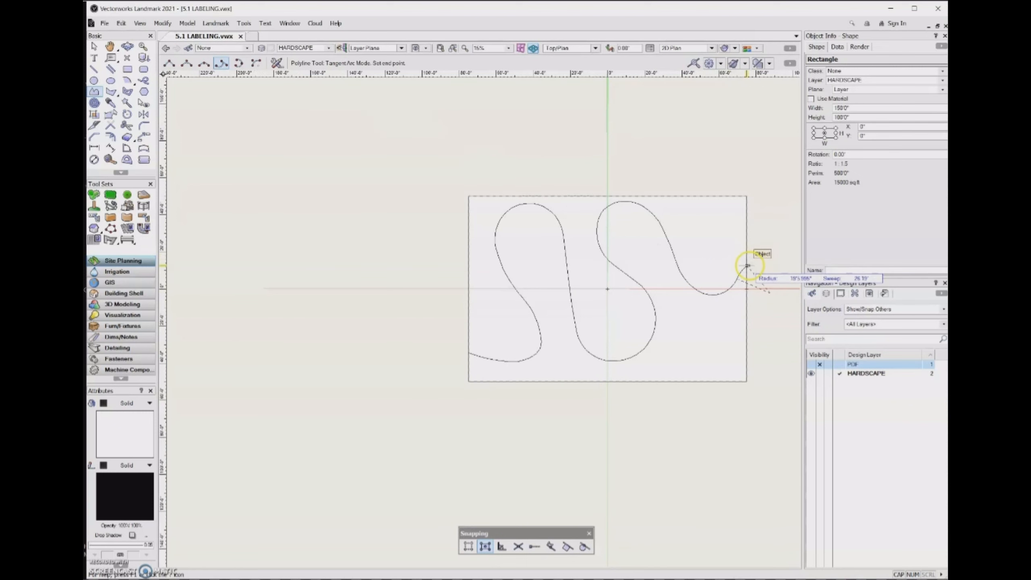
{"action": "double_click", "coordinate": [747, 269]}
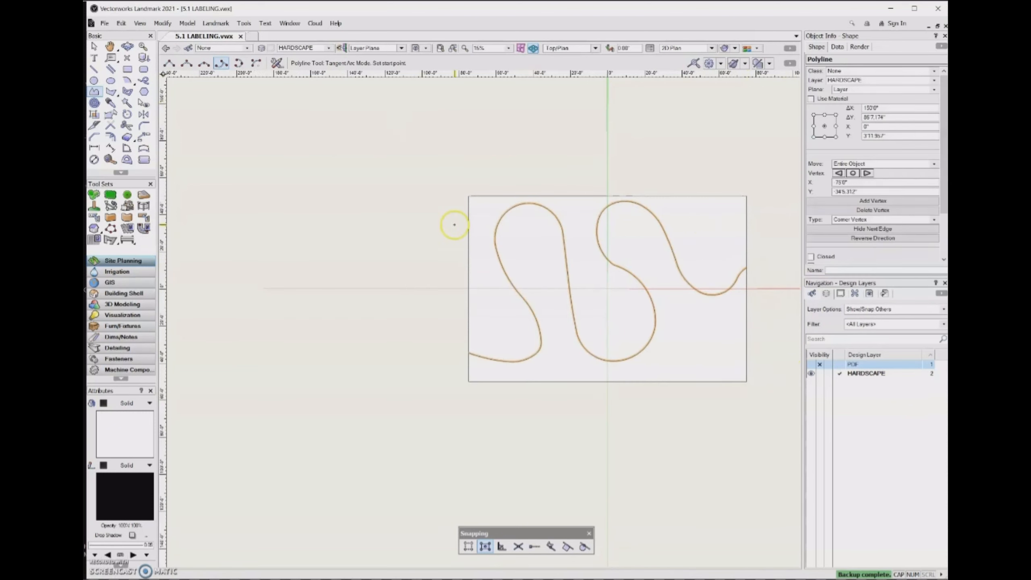
Step: Try to delete the kinked vertex in the polyline's middle S-bend with the Reshape tool
{"action": "scroll", "coordinate": [617, 280], "scroll_direction": "up", "scroll_amount": 5}
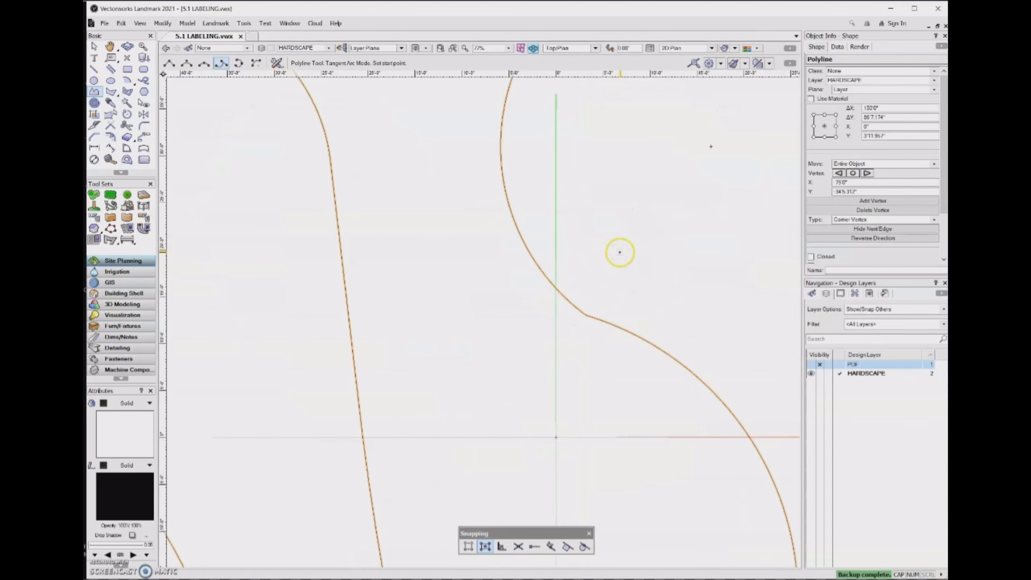
{"action": "key", "text": "shift+r"}
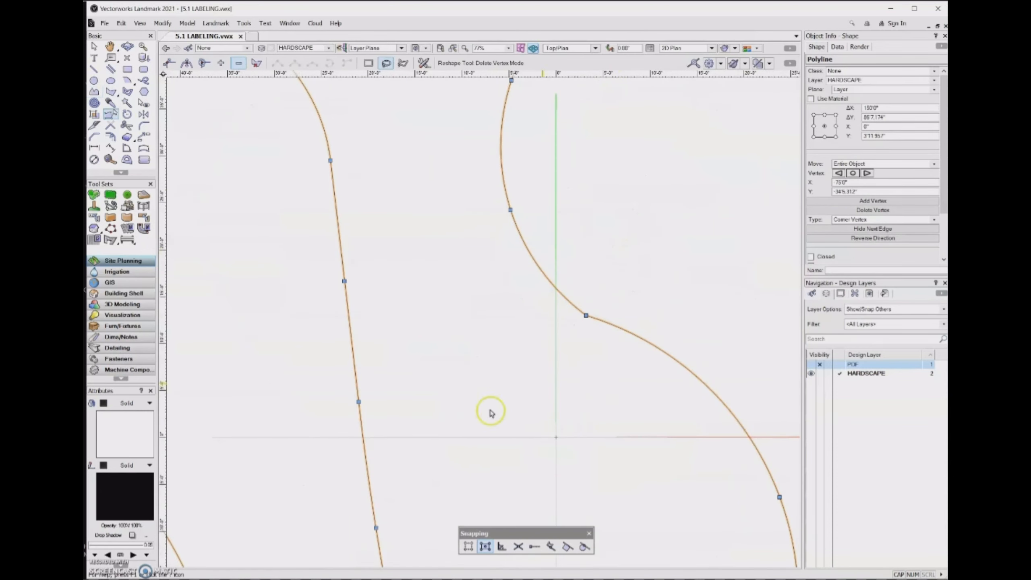
{"action": "scroll", "coordinate": [587, 308], "scroll_direction": "up", "scroll_amount": 5}
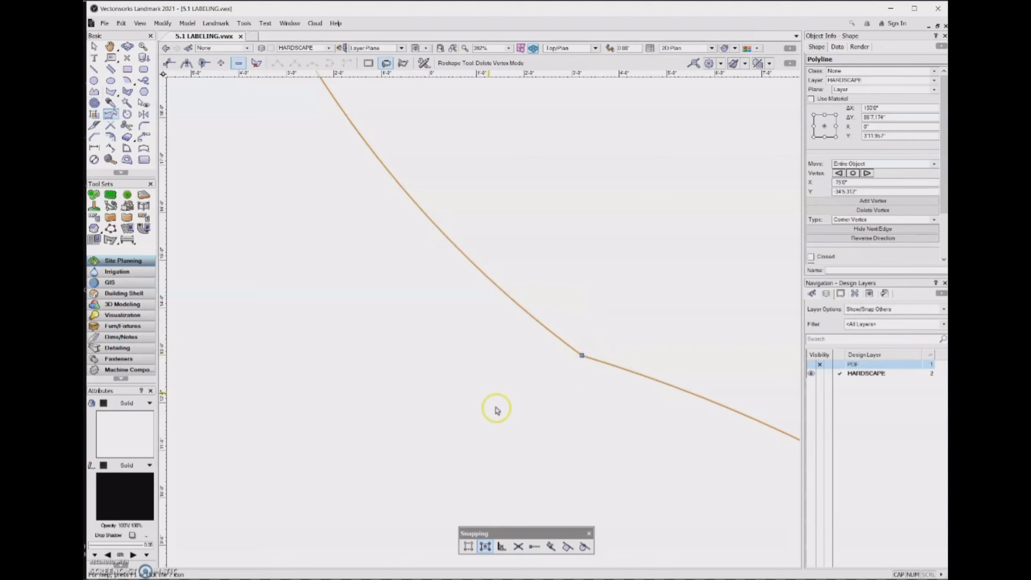
{"action": "scroll", "coordinate": [442, 330], "scroll_direction": "down", "scroll_amount": 4}
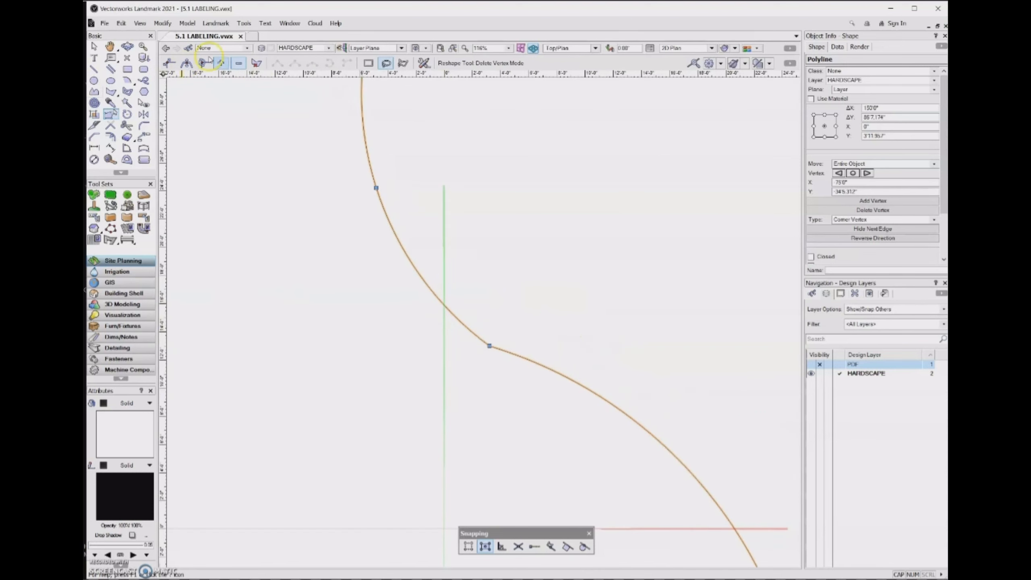
{"action": "left_click", "coordinate": [490, 345]}
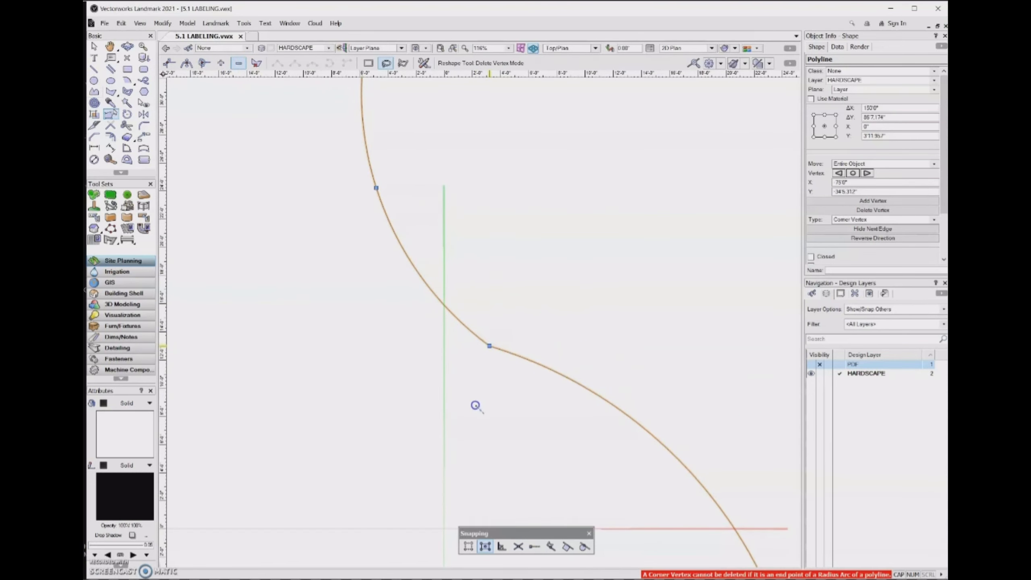
Step: Smooth the kink in the middle S-bend by moving its vertex to about X 3'11", Y 14'2", and return to the Selection tool
{"action": "left_click", "coordinate": [204, 63]}
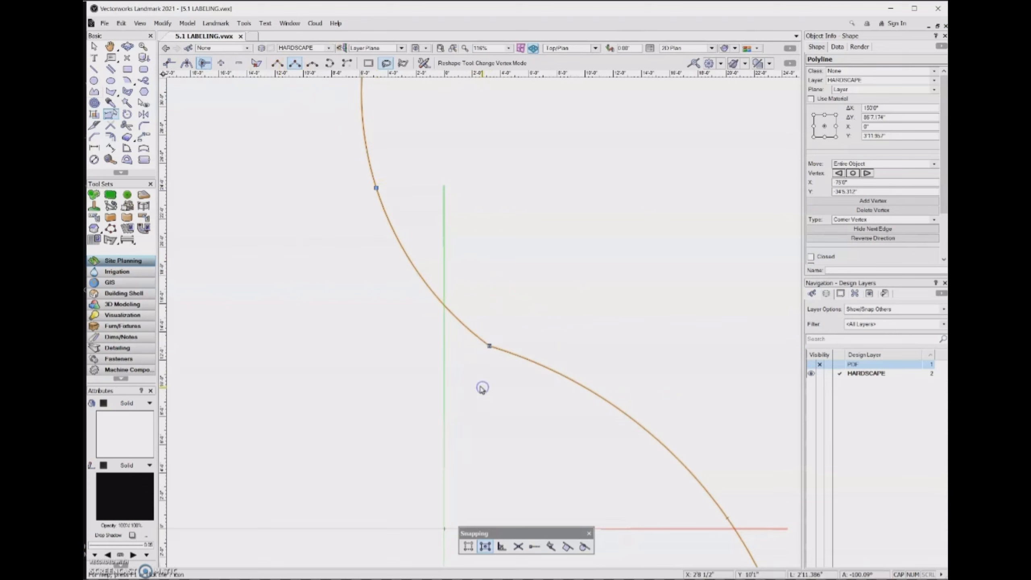
{"action": "scroll", "coordinate": [461, 352], "scroll_direction": "down", "scroll_amount": 2}
{"action": "left_click", "coordinate": [169, 63]}
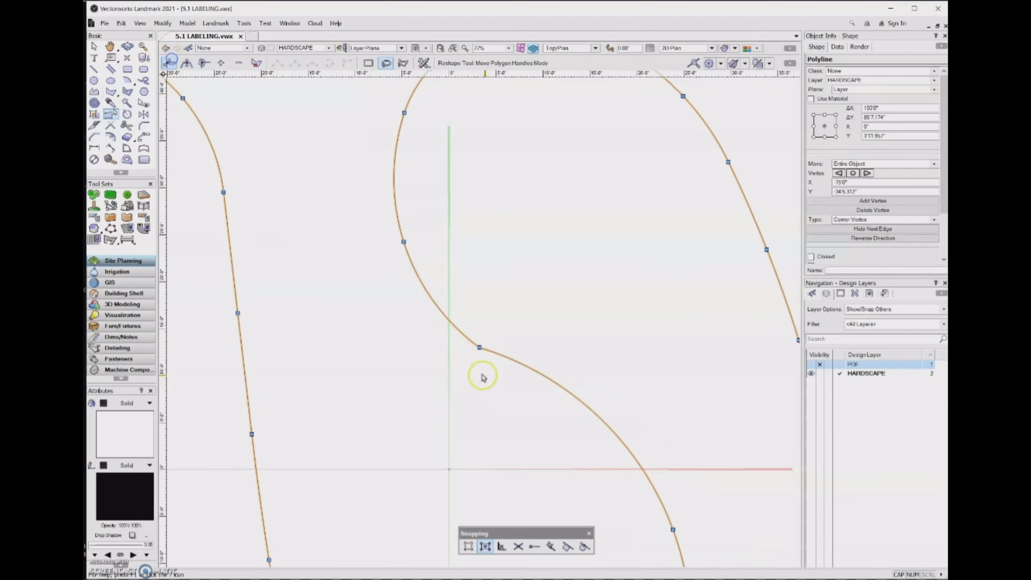
{"action": "left_click_drag", "start_coordinate": [480, 347], "coordinate": [486, 336]}
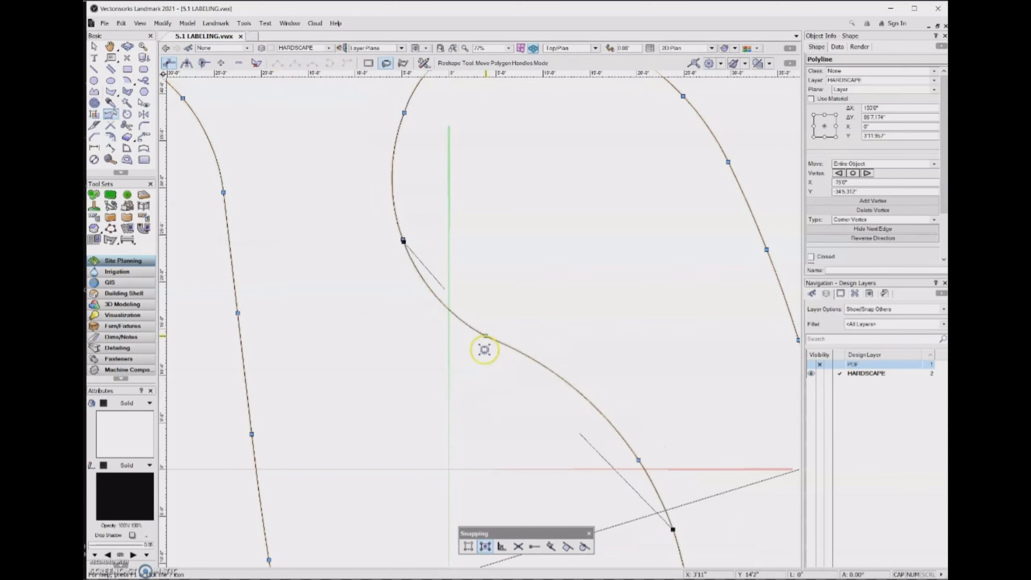
{"action": "left_click", "coordinate": [389, 363]}
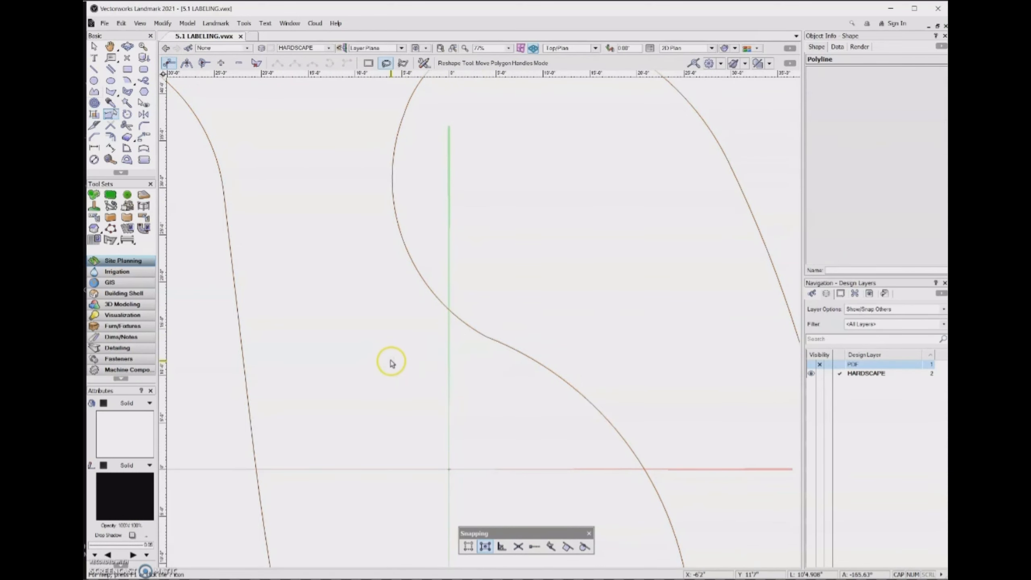
{"action": "scroll", "coordinate": [457, 368], "scroll_direction": "down", "scroll_amount": 3}
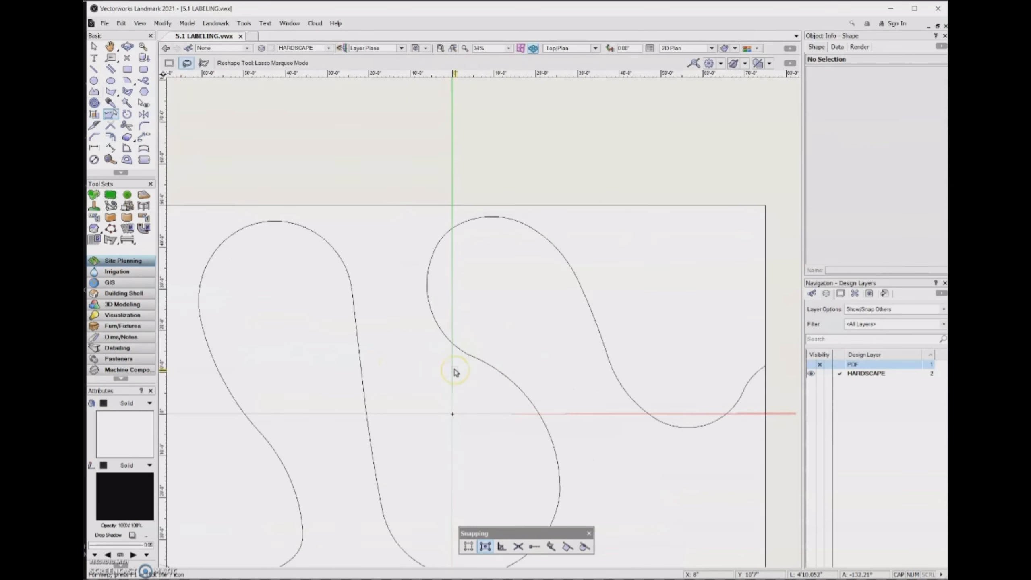
{"action": "left_click", "coordinate": [445, 381]}
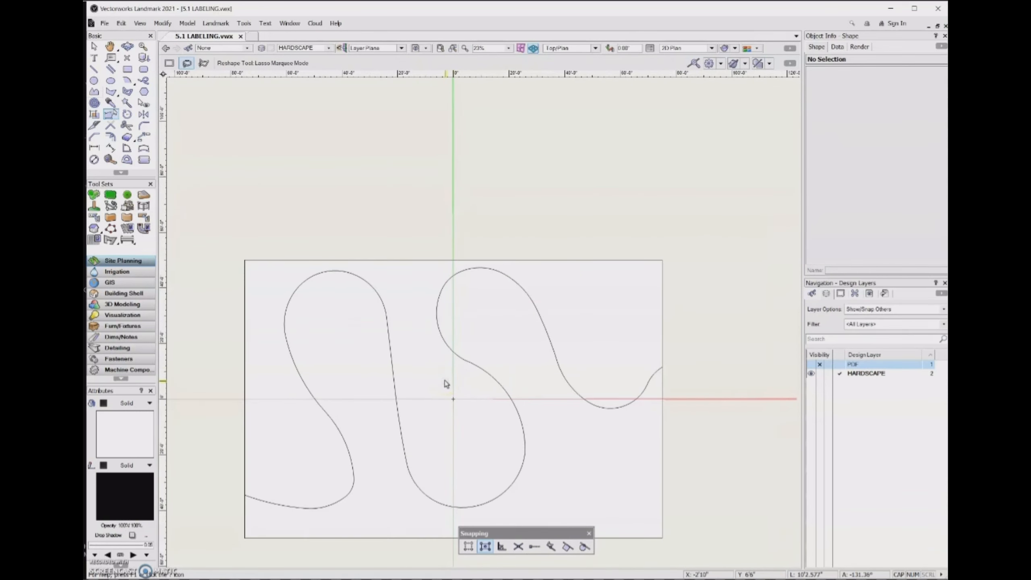
{"action": "left_click", "coordinate": [394, 164]}
{"action": "left_click", "coordinate": [564, 205]}
{"action": "key", "text": "x"}
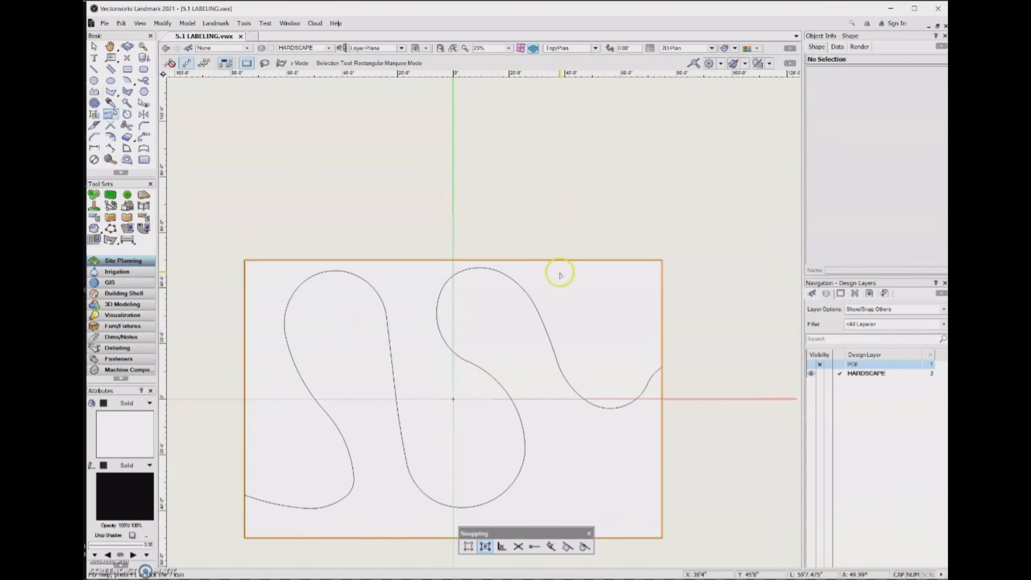
Step: Create a Hardscape object from the winding polyline, showing the properties dialog and deleting the source shape
{"action": "left_click", "coordinate": [535, 308]}
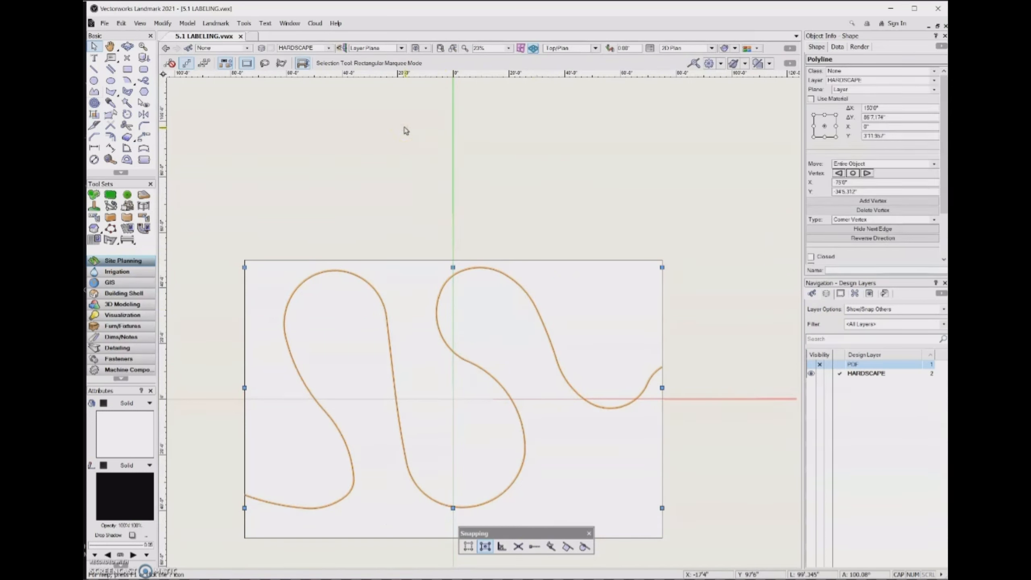
{"action": "left_click", "coordinate": [229, 26]}
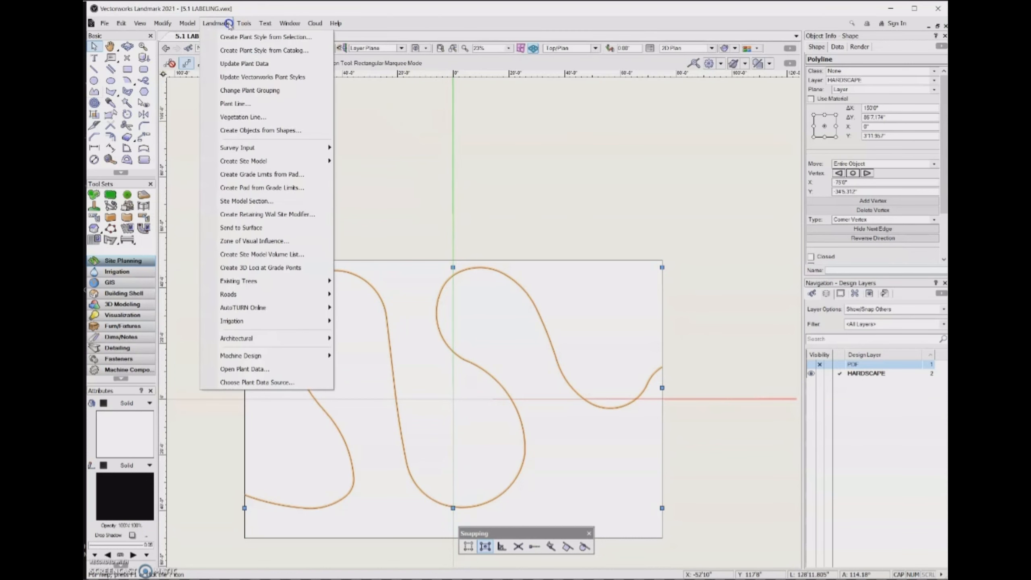
{"action": "left_click", "coordinate": [275, 131]}
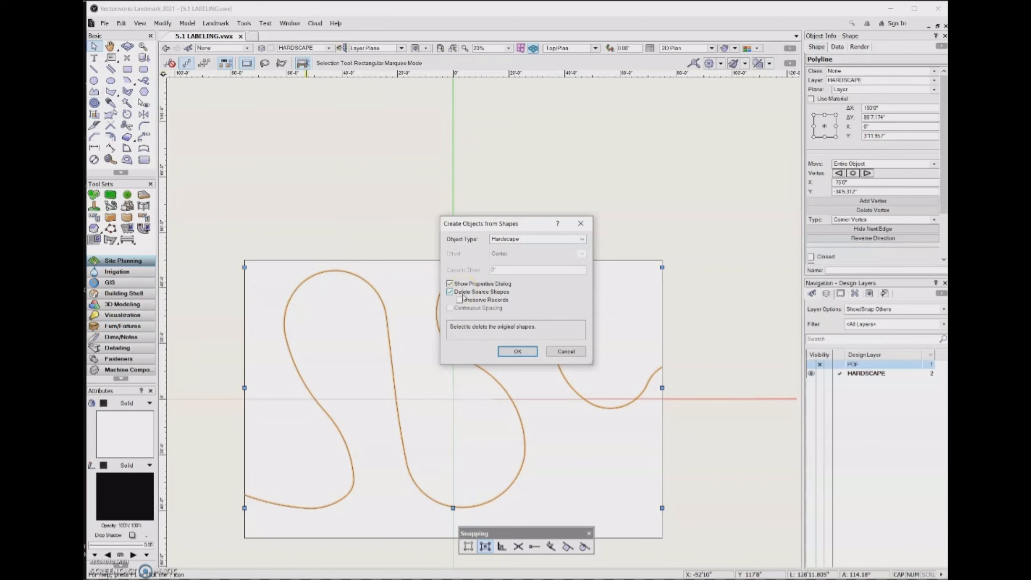
{"action": "left_click", "coordinate": [514, 351]}
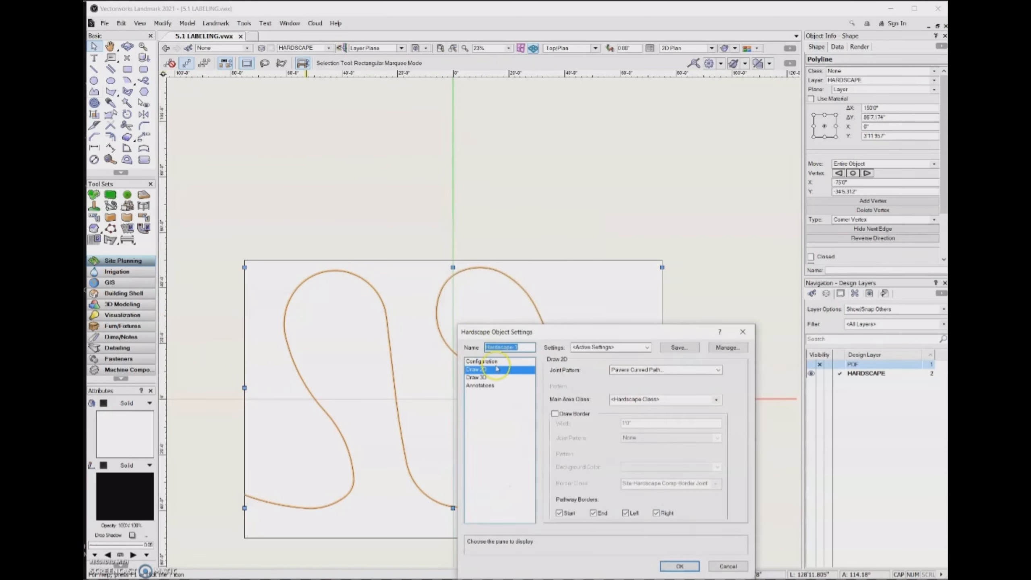
Step: Configure the hardscape as a pathway with a width of 8'
{"action": "left_click", "coordinate": [496, 363]}
{"action": "left_click", "coordinate": [553, 392]}
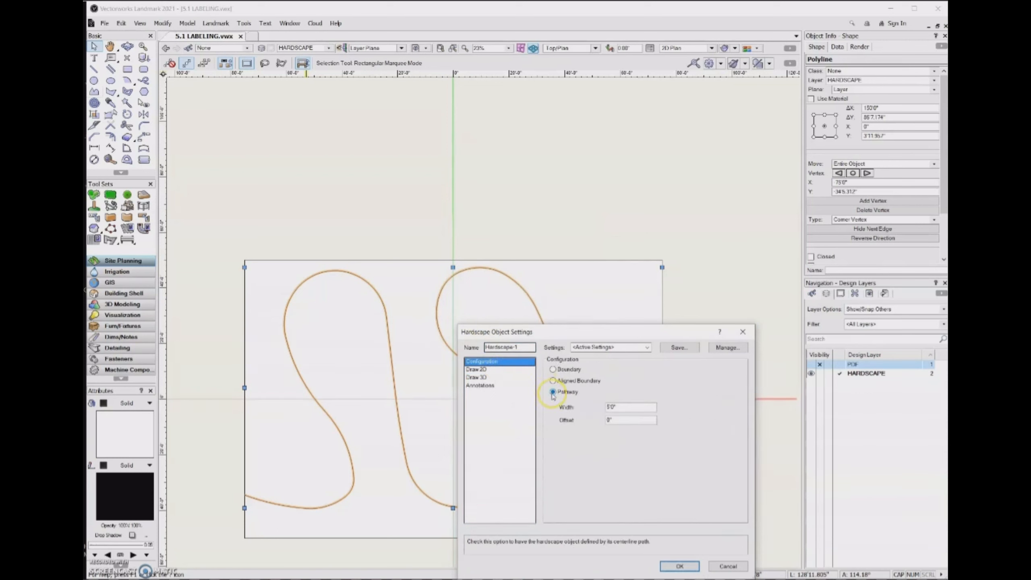
{"action": "left_click_drag", "start_coordinate": [617, 407], "coordinate": [592, 412]}
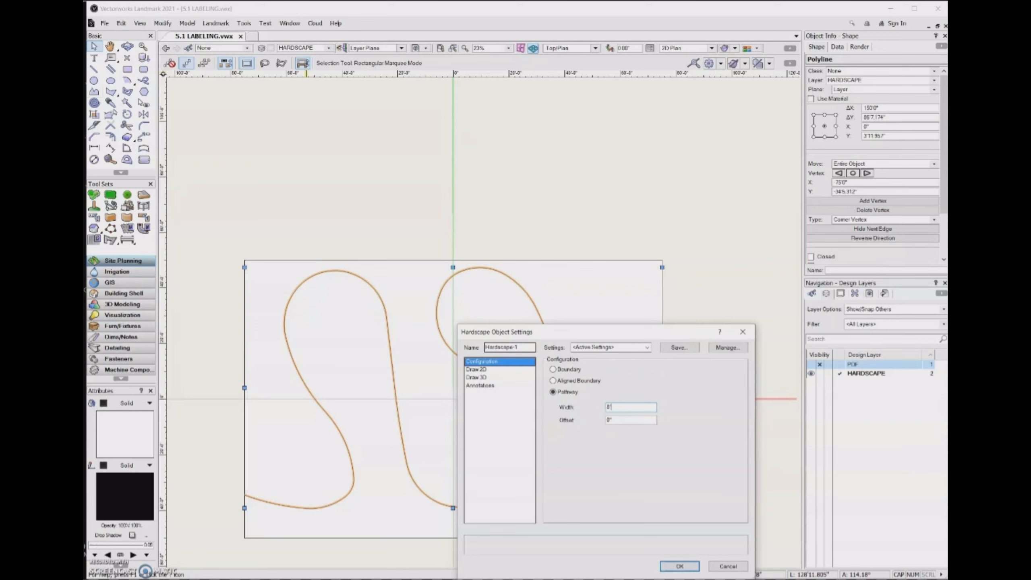
Step: Use the Pavers Curved Path joint pattern with its preset options, keep the 3D settings, and create the hardscape
{"action": "left_click", "coordinate": [491, 370]}
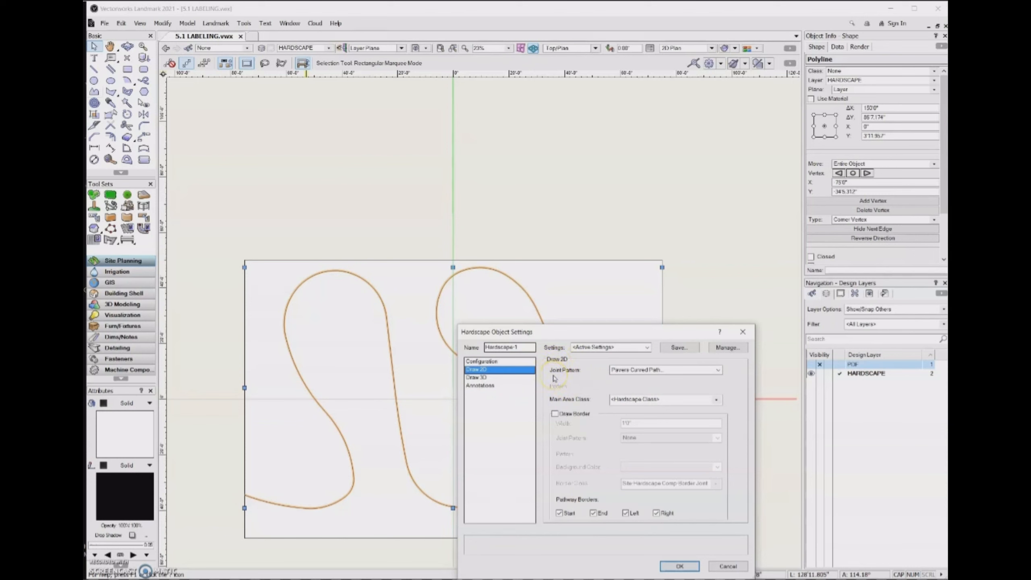
{"action": "left_click", "coordinate": [656, 370]}
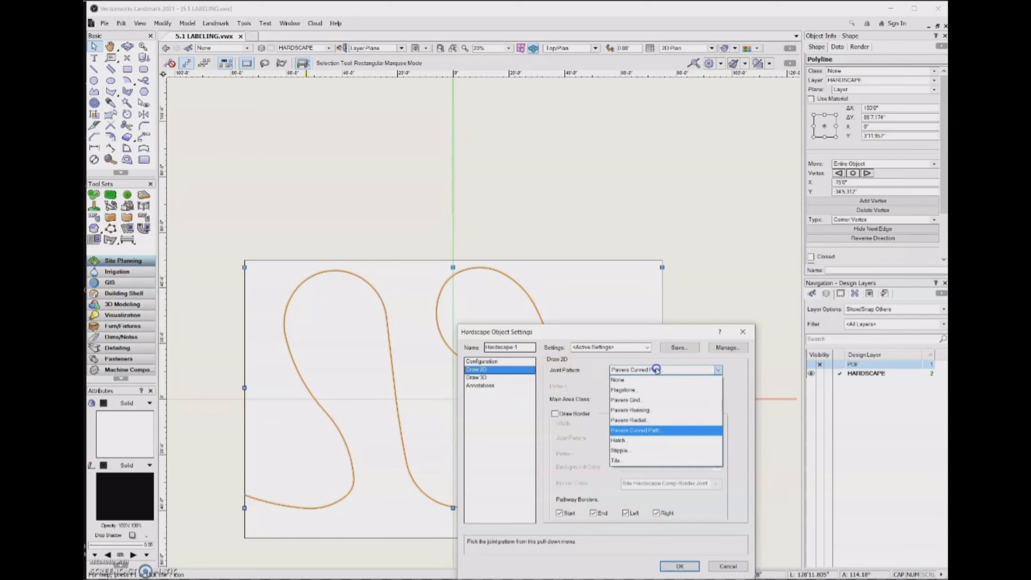
{"action": "left_click", "coordinate": [636, 431]}
{"action": "left_click", "coordinate": [635, 432]}
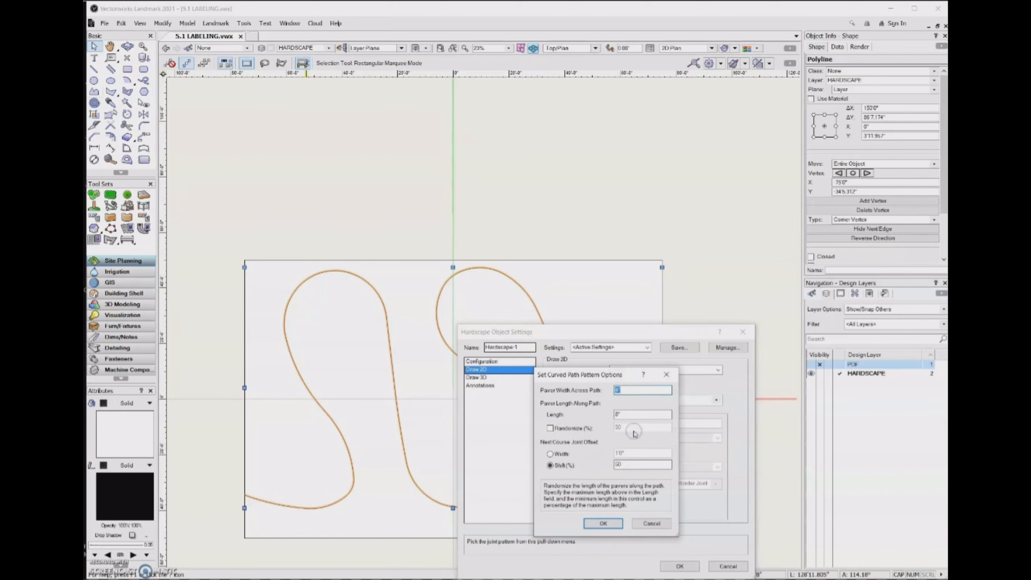
{"action": "left_click", "coordinate": [624, 376]}
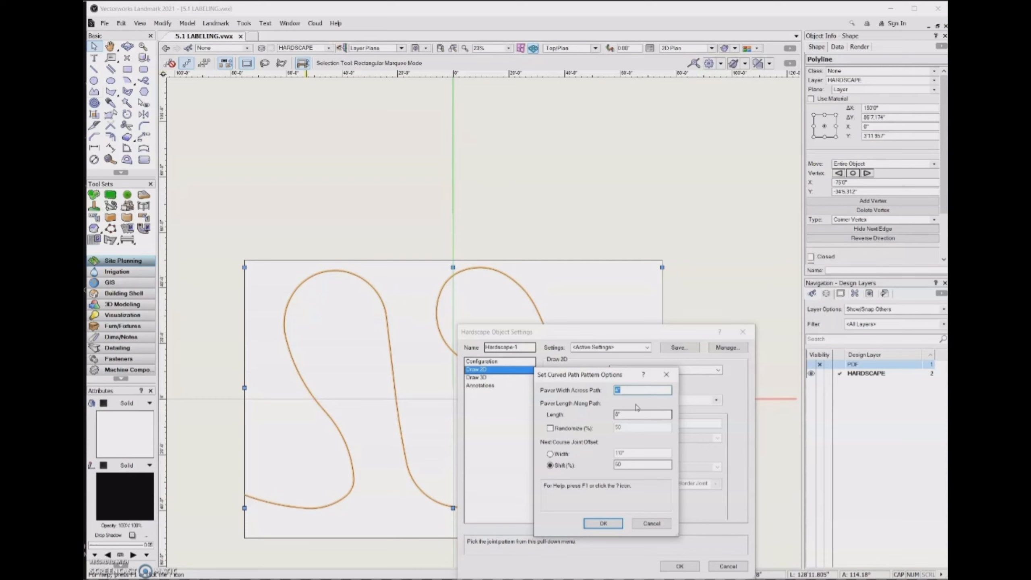
{"action": "left_click", "coordinate": [581, 452]}
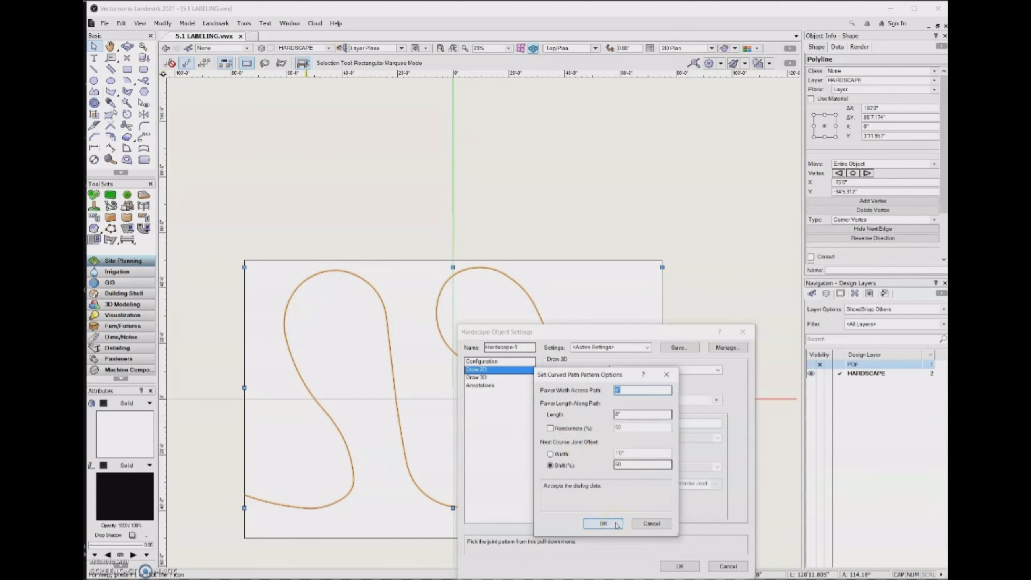
{"action": "left_click", "coordinate": [603, 524]}
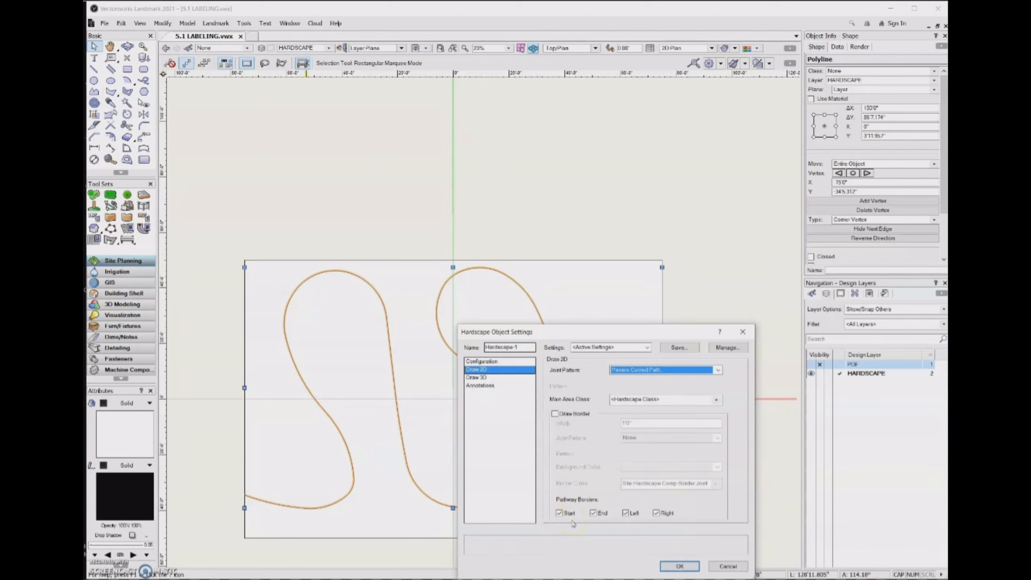
{"action": "left_click", "coordinate": [477, 377]}
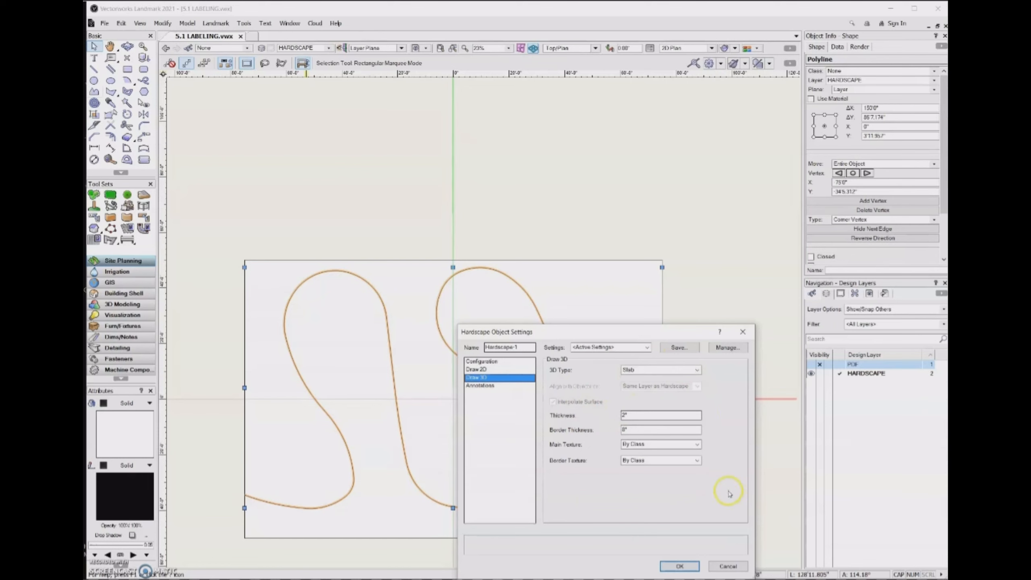
{"action": "left_click", "coordinate": [681, 565]}
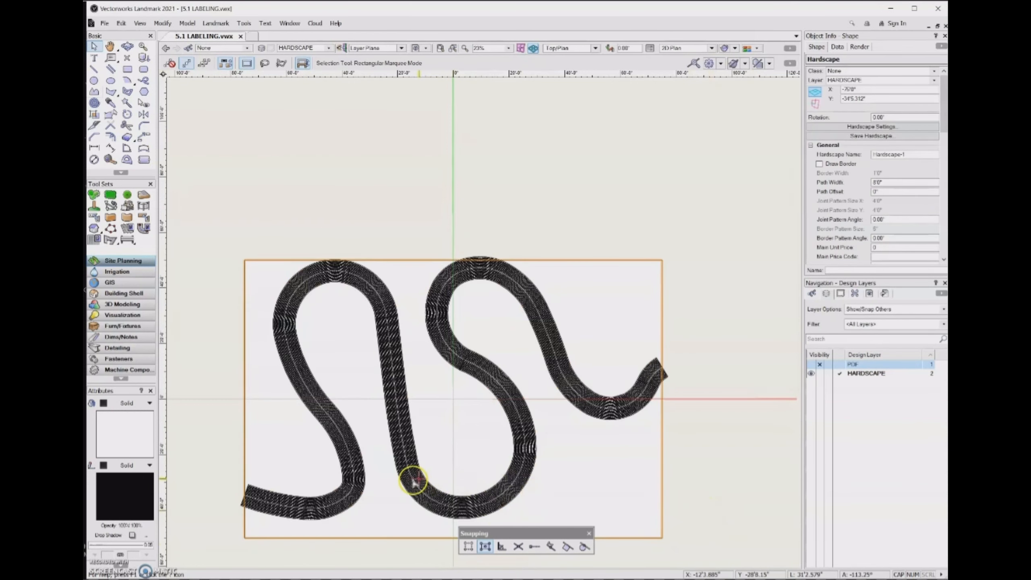
Step: Set the paved path's fill colour to dark grey and deselect it
{"action": "scroll", "coordinate": [413, 481], "scroll_direction": "up", "scroll_amount": 5}
{"action": "scroll", "coordinate": [414, 479], "scroll_direction": "down", "scroll_amount": 4}
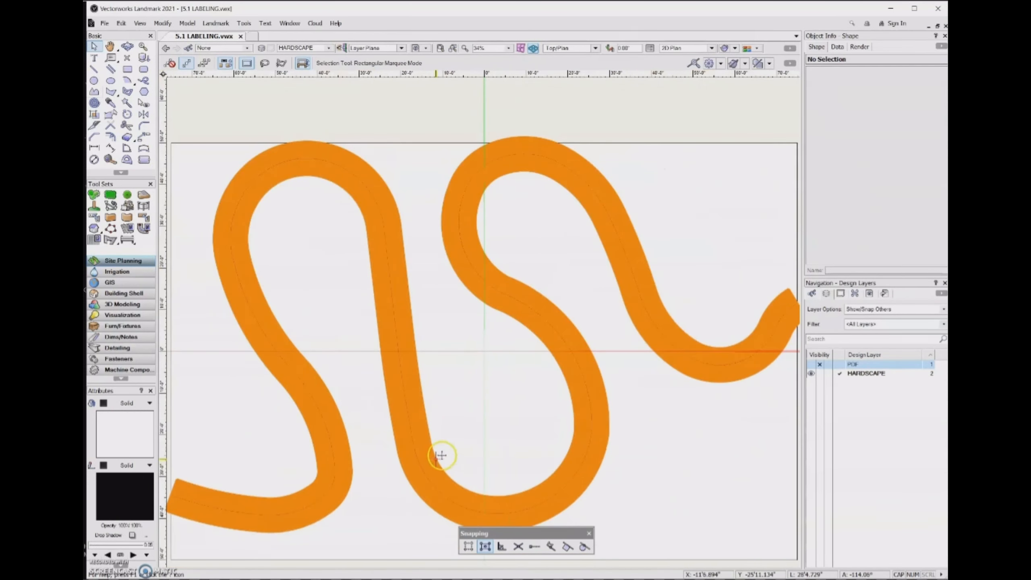
{"action": "scroll", "coordinate": [487, 424], "scroll_direction": "down", "scroll_amount": 1}
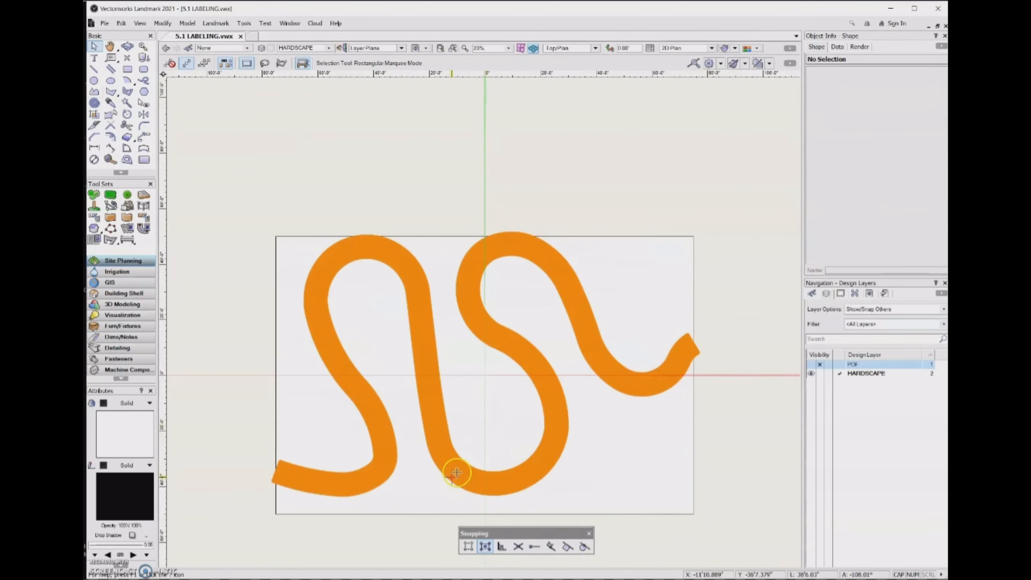
{"action": "left_click", "coordinate": [128, 424]}
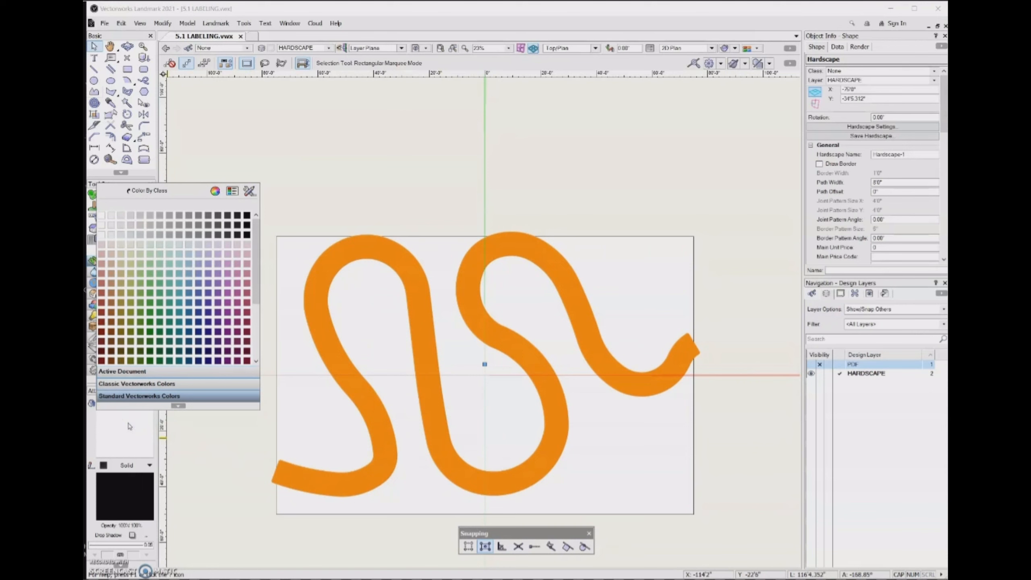
{"action": "left_click", "coordinate": [225, 218]}
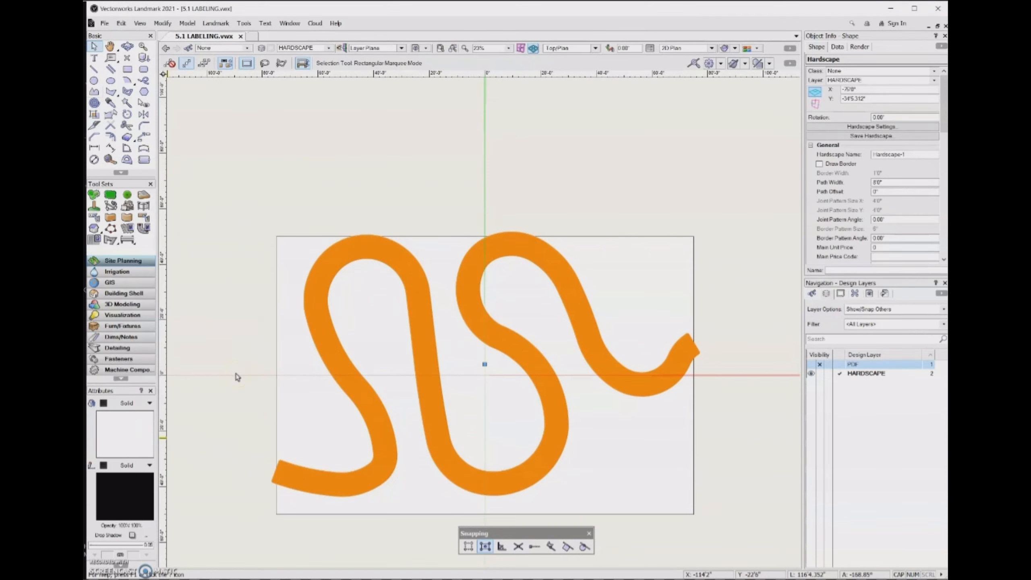
{"action": "left_click", "coordinate": [239, 456]}
Step: Set the paved path's pen colour to a medium grey, deselect it, and show the whole drawing
{"action": "scroll", "coordinate": [240, 457], "scroll_direction": "up", "scroll_amount": 3}
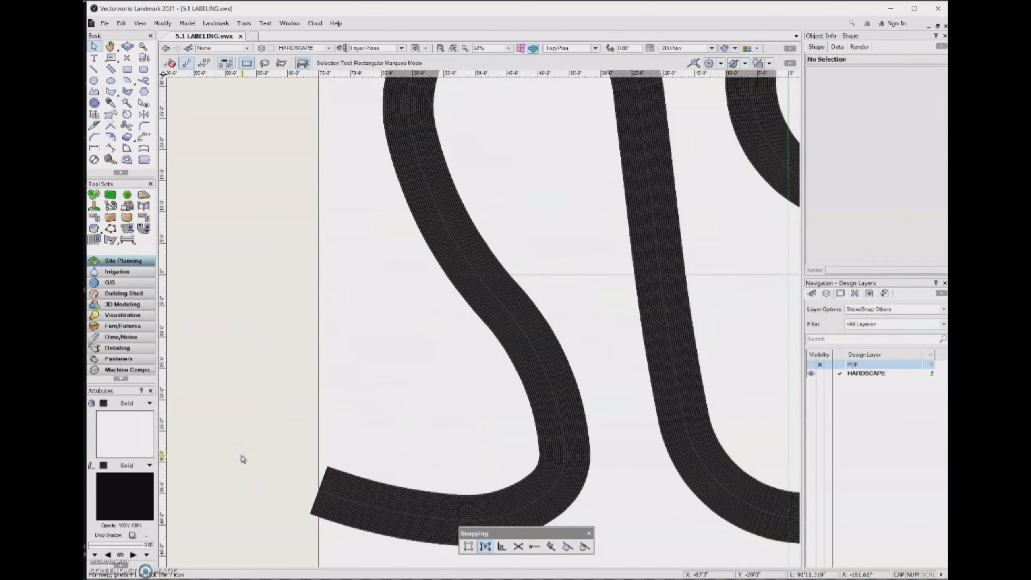
{"action": "scroll", "coordinate": [238, 433], "scroll_direction": "down", "scroll_amount": 4}
{"action": "scroll", "coordinate": [230, 422], "scroll_direction": "up", "scroll_amount": 4}
{"action": "left_click", "coordinate": [522, 485]}
{"action": "scroll", "coordinate": [560, 476], "scroll_direction": "up", "scroll_amount": 4}
{"action": "scroll", "coordinate": [564, 477], "scroll_direction": "down", "scroll_amount": 2}
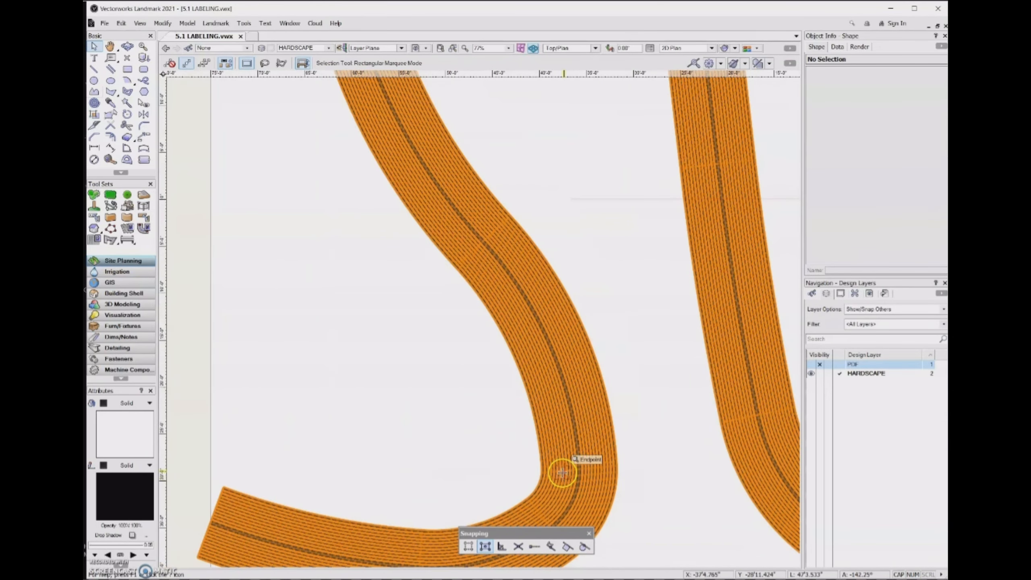
{"action": "left_click", "coordinate": [563, 473]}
{"action": "left_click", "coordinate": [104, 403]}
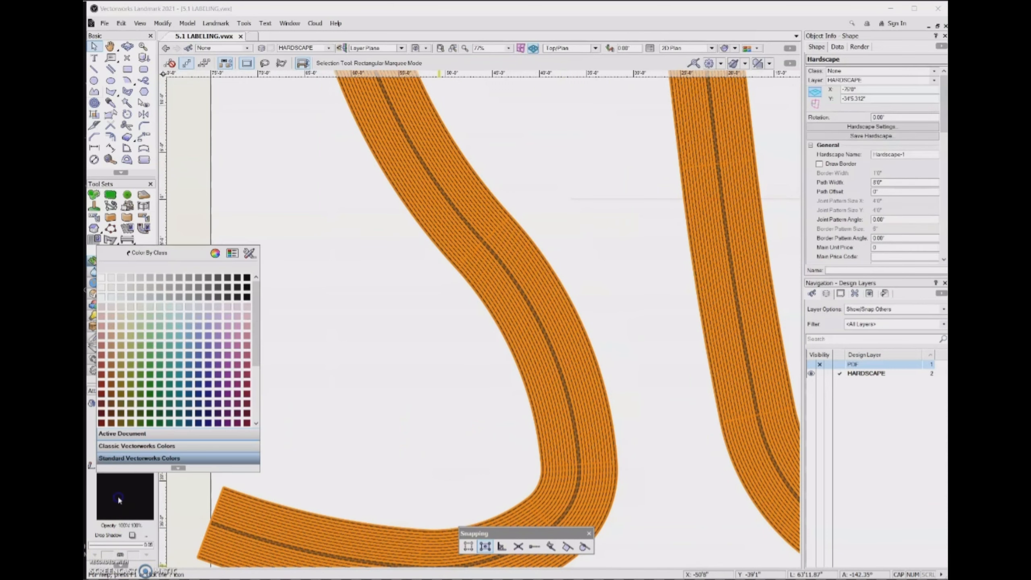
{"action": "left_click", "coordinate": [172, 277]}
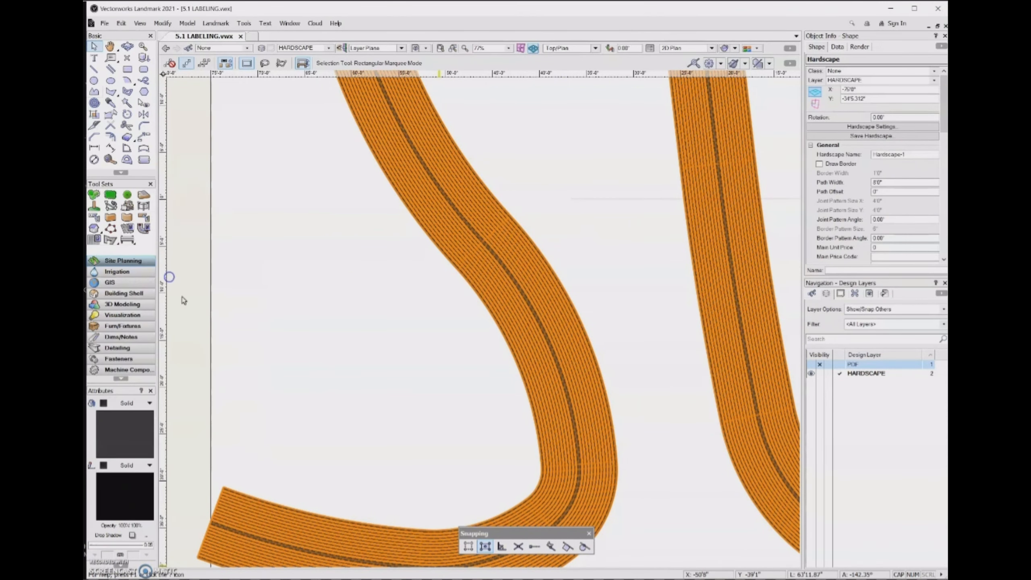
{"action": "left_click", "coordinate": [340, 353]}
{"action": "key", "text": "ctrl+4"}
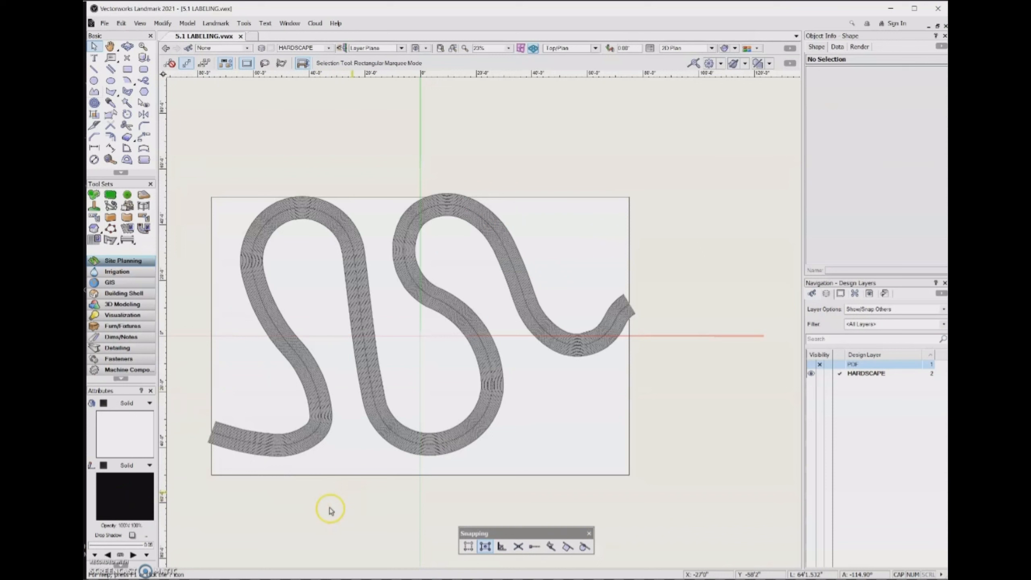
Step: Nudge the 150' by 100' rectangle upward until its centre is at about Y 3'7", so it frames the path
{"action": "left_click", "coordinate": [369, 473]}
{"action": "key", "text": "Up"}
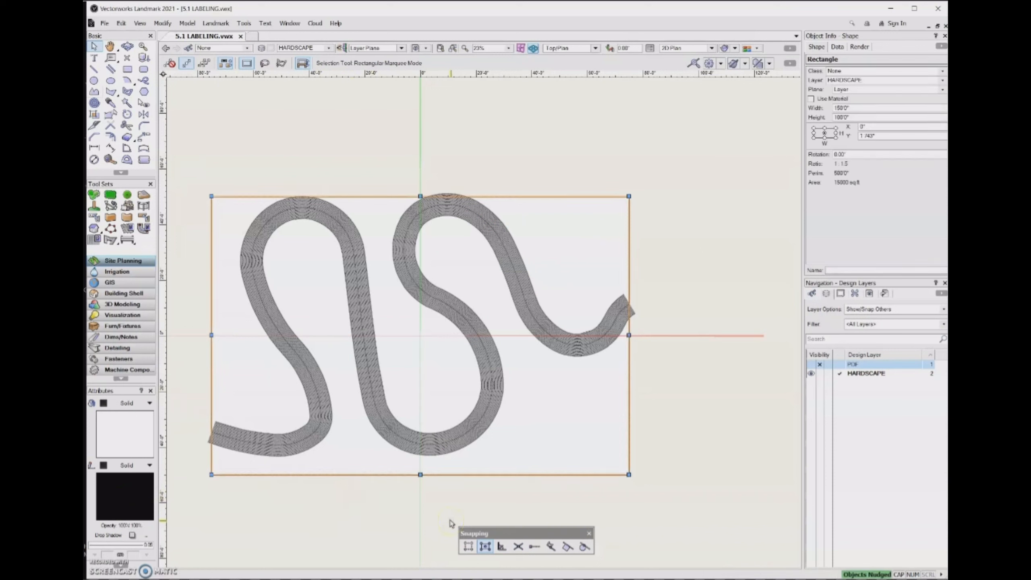
{"action": "key", "text": "Up"}
{"action": "key", "text": "Up"}
{"action": "key", "text": "Up"}
{"action": "key", "text": "Up"}
{"action": "key", "text": "Up"}
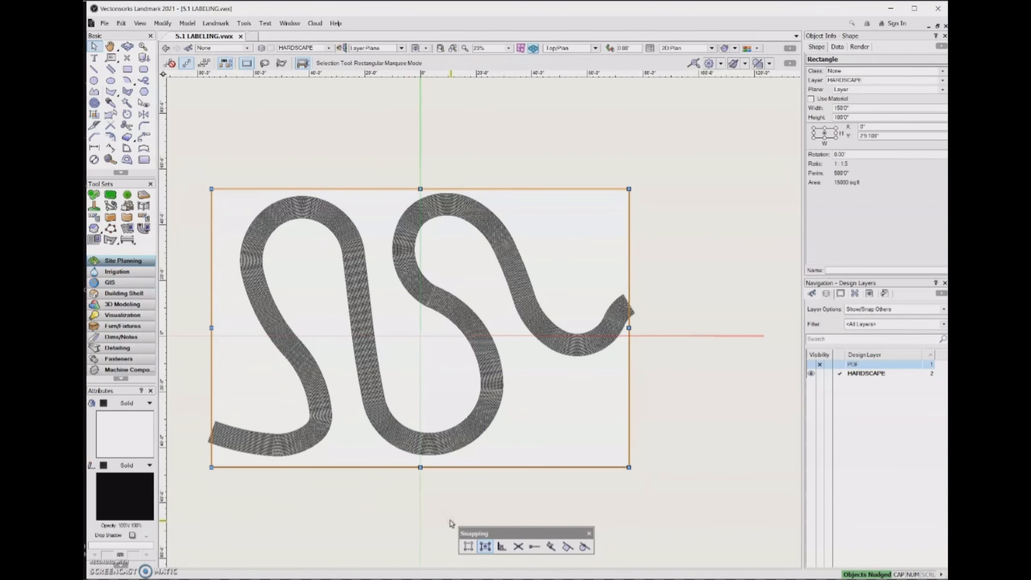
{"action": "key", "text": "Up"}
{"action": "key", "text": "Up"}
{"action": "key", "text": "Up"}
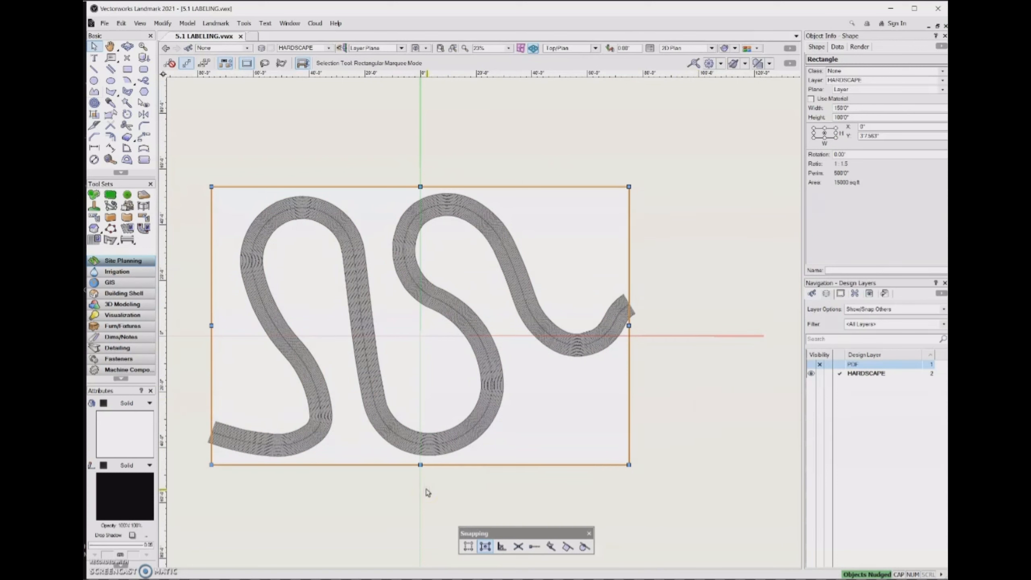
Step: Bring up the Smart Options display just below the rectangle
{"action": "key", "text": "grave"}
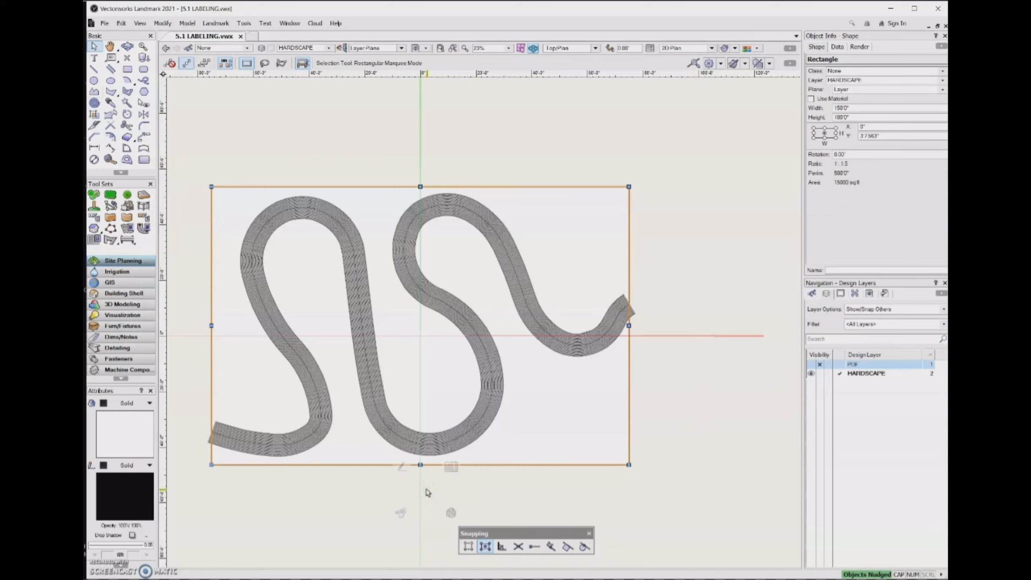